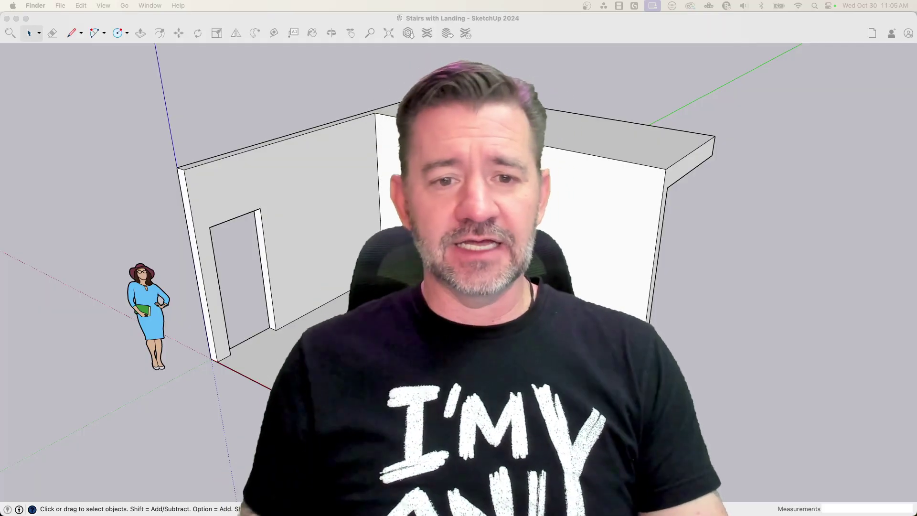
Examine the room's doorway wall, inner corner, long wall and upper floor from several angles.
left_click(482, 18)
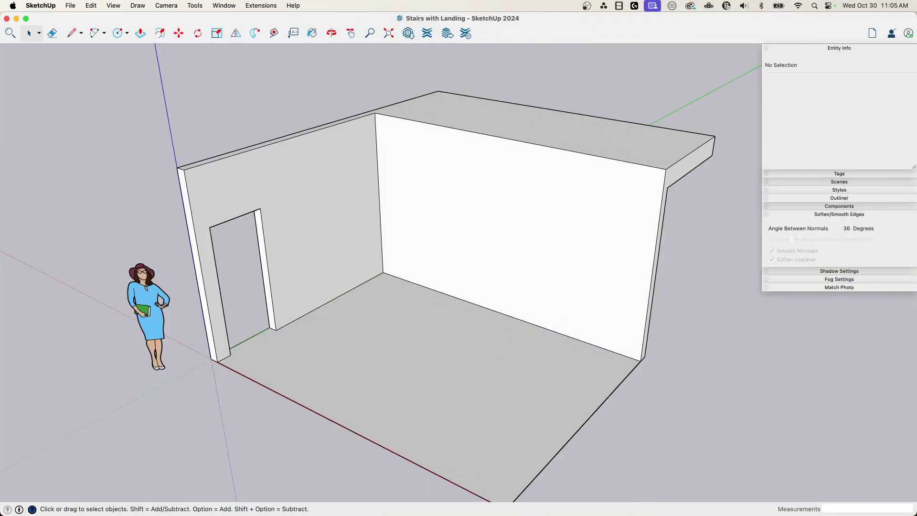
mouse_move(397, 291)
middle_mouse_down()
mouse_move(453, 285)
mouse_move(428, 283)
mouse_move(289, 325)
mouse_move(291, 291)
mouse_move(542, 286)
mouse_move(445, 327)
mouse_move(315, 304)
mouse_move(220, 358)
middle_mouse_up()
scroll(435, 286, "up", 3)
middle_click_drag(372, 257, 332, 285)
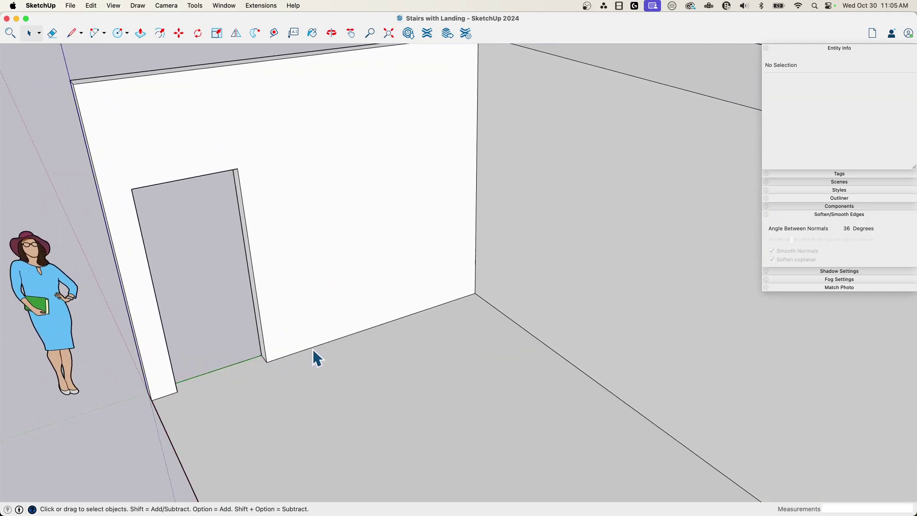
middle_click_drag(319, 355, 422, 259)
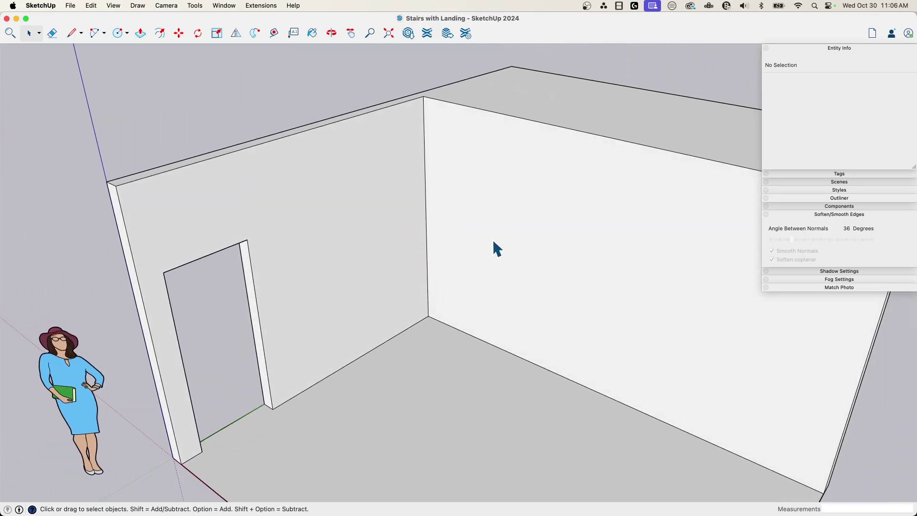
middle_click_drag(361, 294, 322, 381)
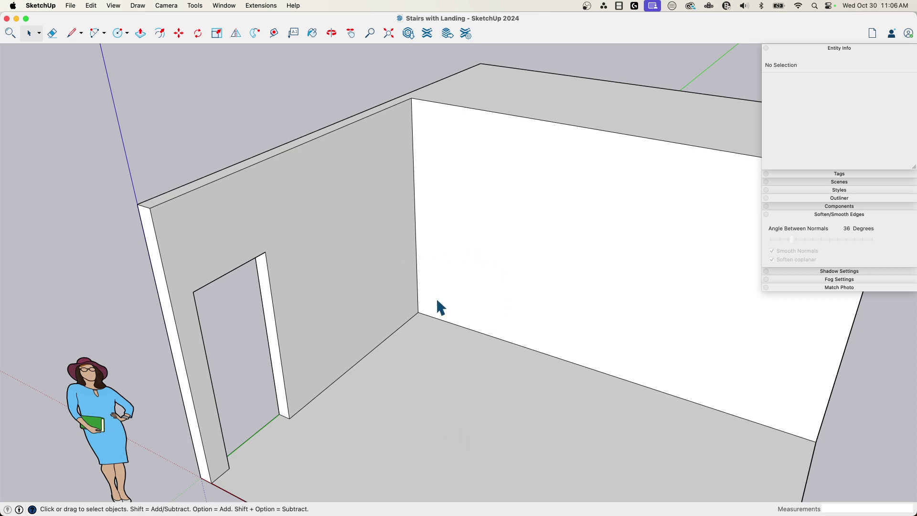
middle_click_drag(461, 299, 389, 263)
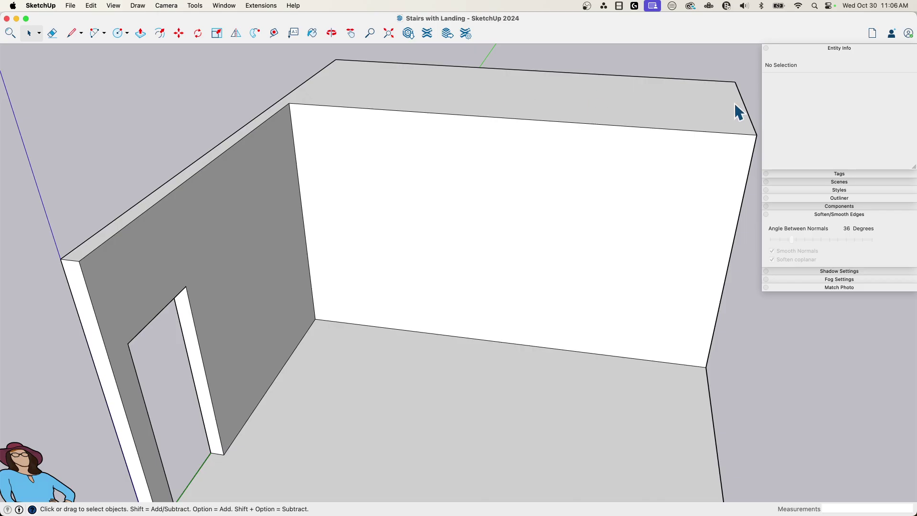
middle_click_drag(735, 104, 565, 235)
scroll(447, 262, "down", 3)
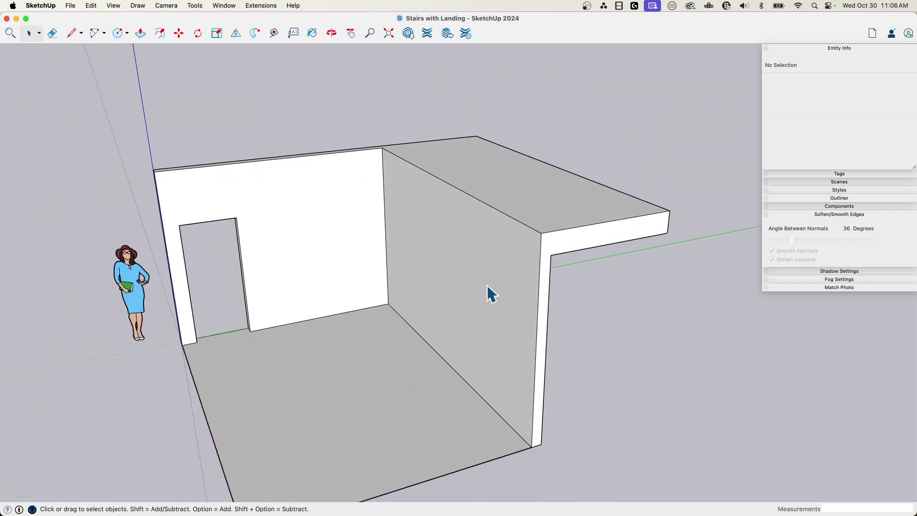
Draw a 3' by 3' landing outline on the floor in the room's inner corner and select its face with the bounding edges.
mouse_move(491, 294)
middle_mouse_down()
mouse_move(331, 228)
mouse_move(399, 248)
mouse_move(501, 300)
middle_mouse_up()
scroll(482, 306, "up", 3)
scroll(251, 321, "up", 2)
mouse_move(415, 290)
middle_mouse_down()
mouse_move(376, 306)
mouse_move(424, 283)
mouse_move(403, 282)
mouse_move(413, 271)
middle_mouse_up()
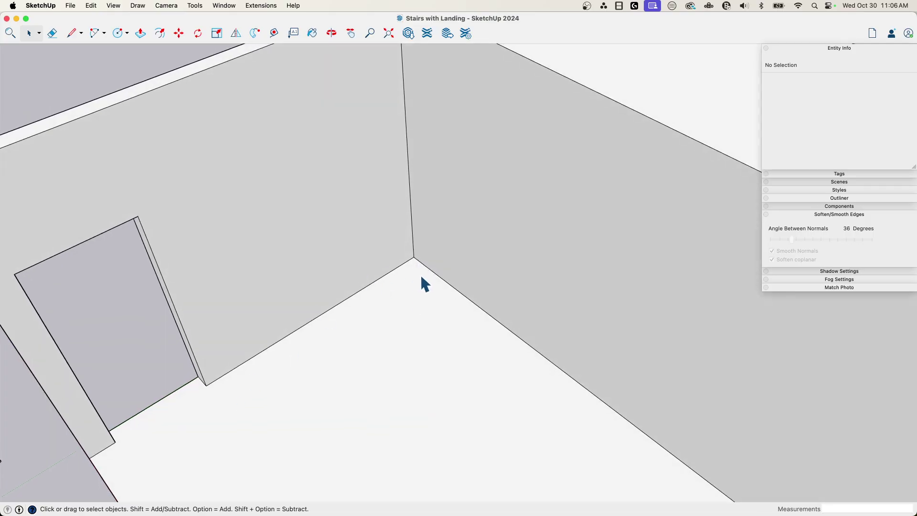
key("l")
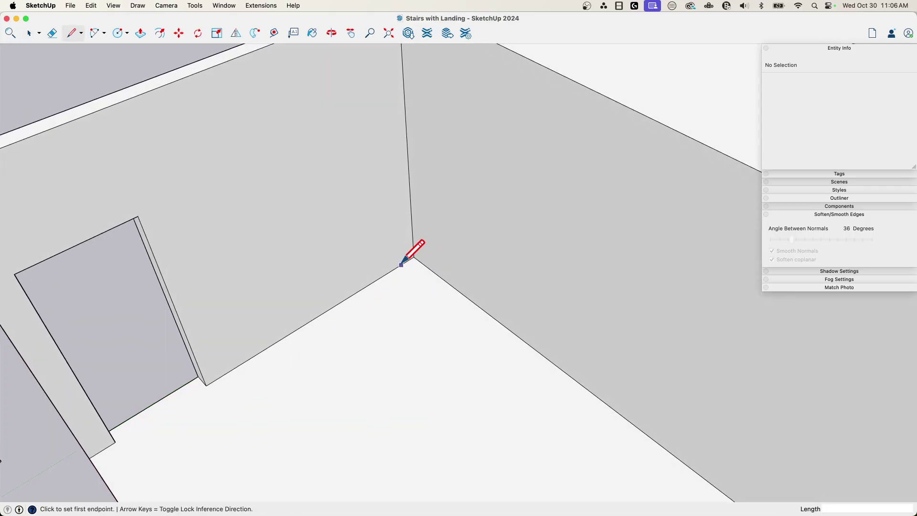
left_click(413, 256)
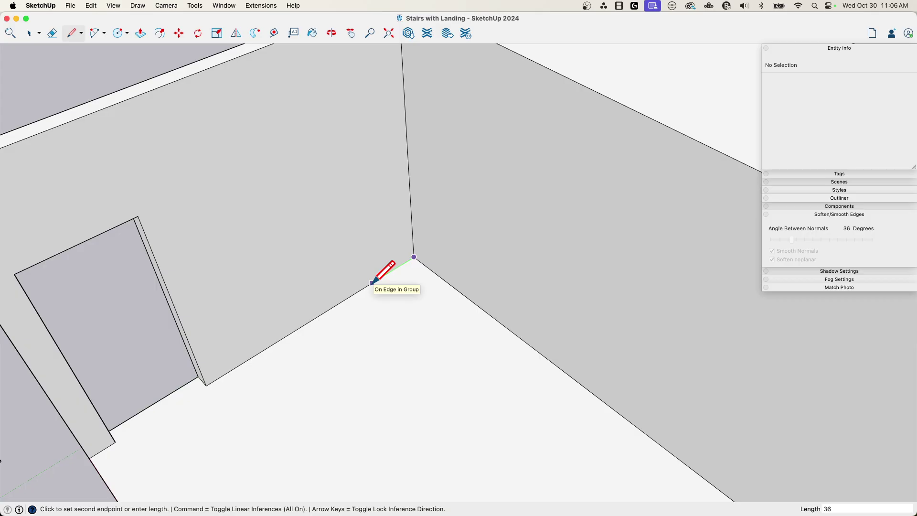
key("Return")
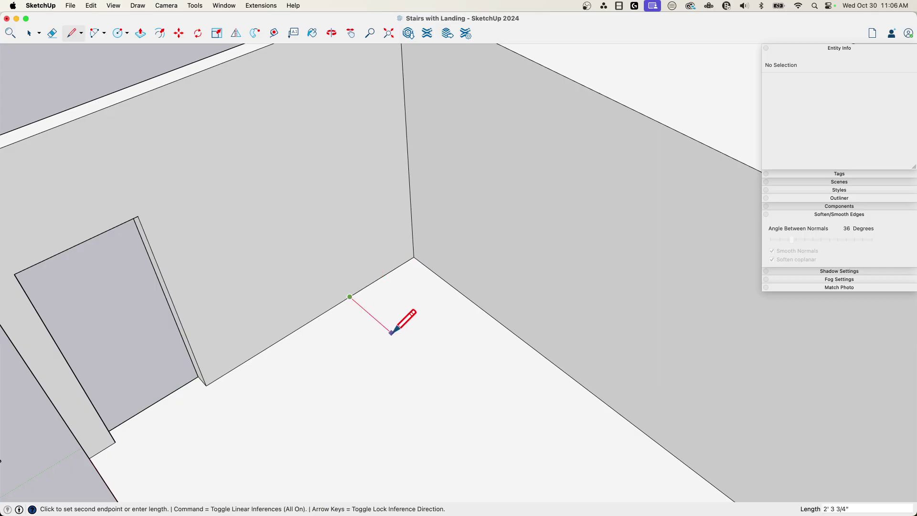
type("3")
key("Return")
left_click(469, 299)
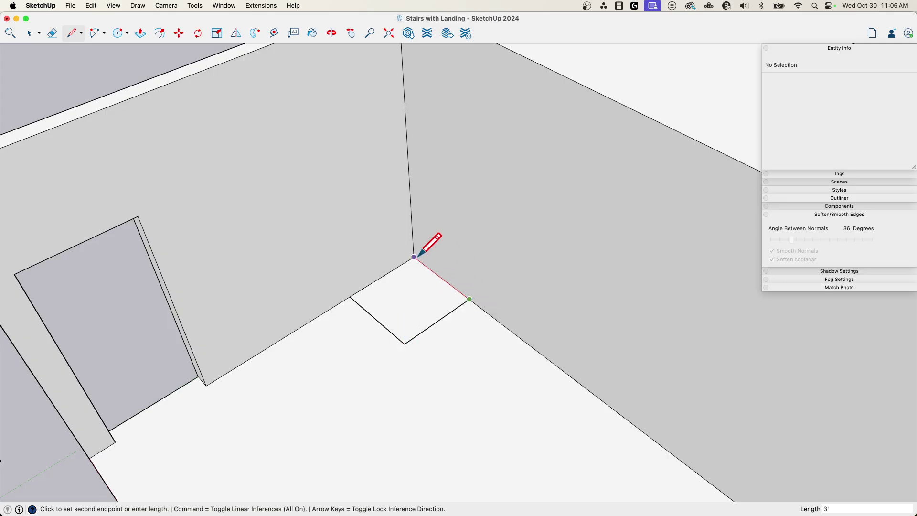
key("Escape")
key("space")
double_click(412, 298)
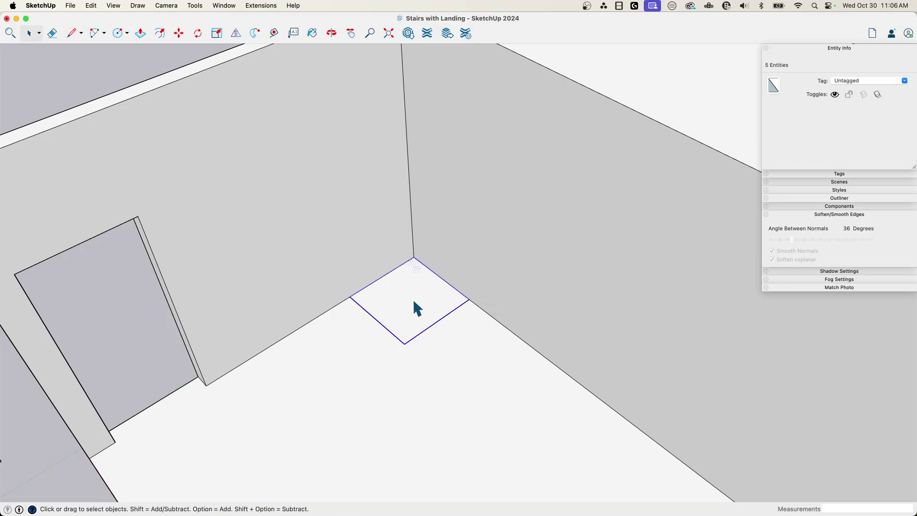
Draw a 1.5' line along the wall base from the doorway's inner corner, then a 3' tread line perpendicular to the wall.
scroll(413, 298, "up", 3)
middle_click_drag(414, 299, 378, 294)
left_click(343, 394)
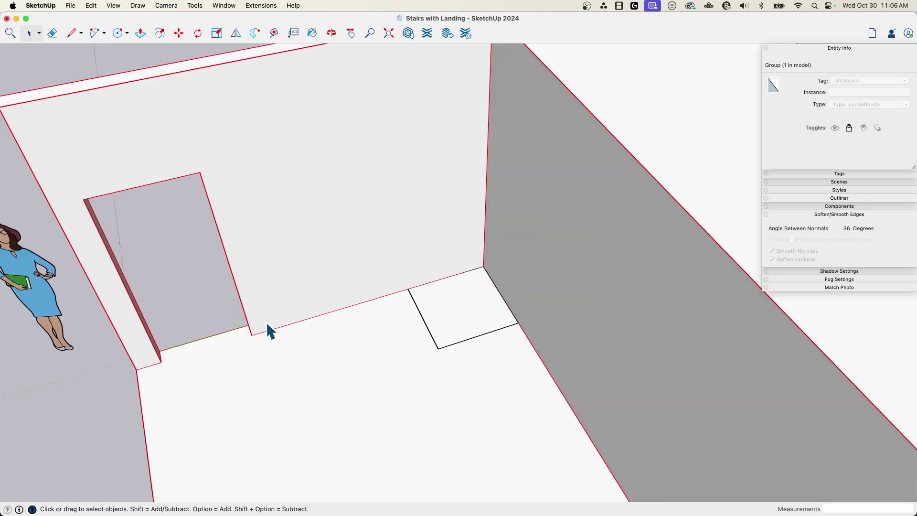
left_click(198, 301)
scroll(311, 348, "up", 2)
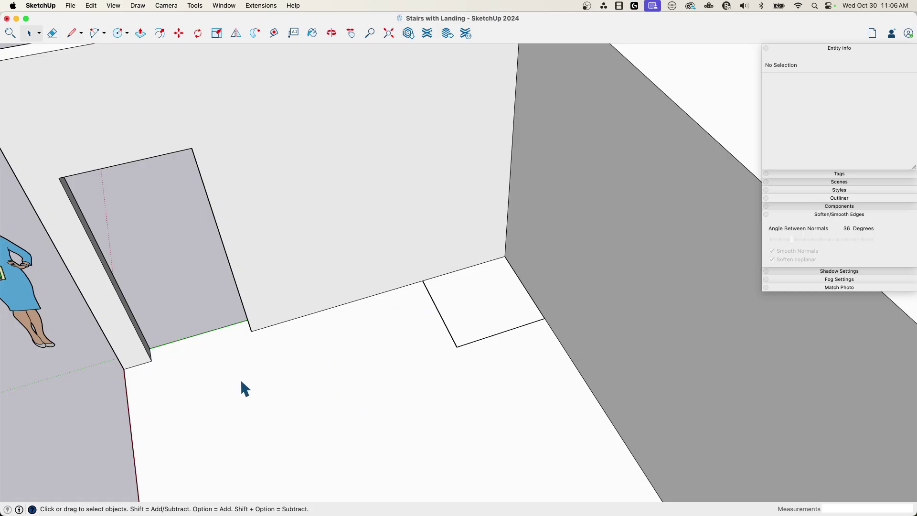
key("l")
left_click(252, 331)
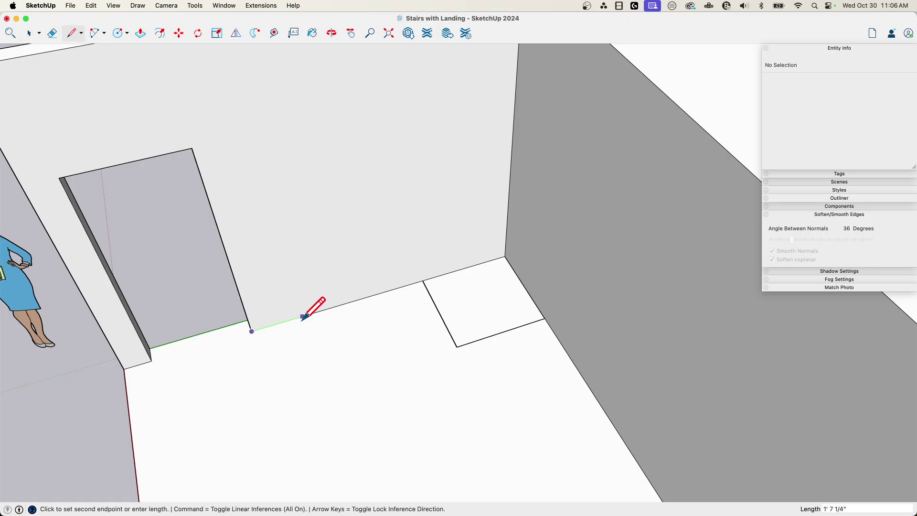
scroll(301, 317, "up", 2)
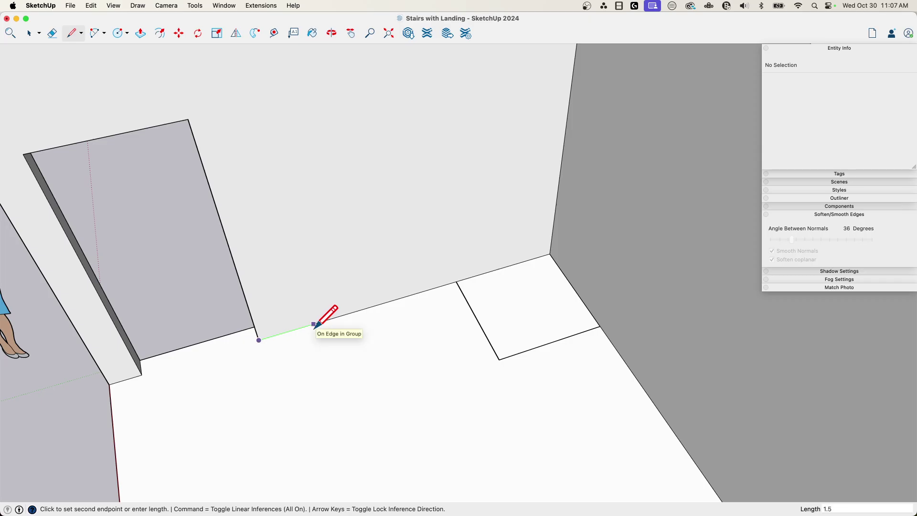
type("'")
key("Return")
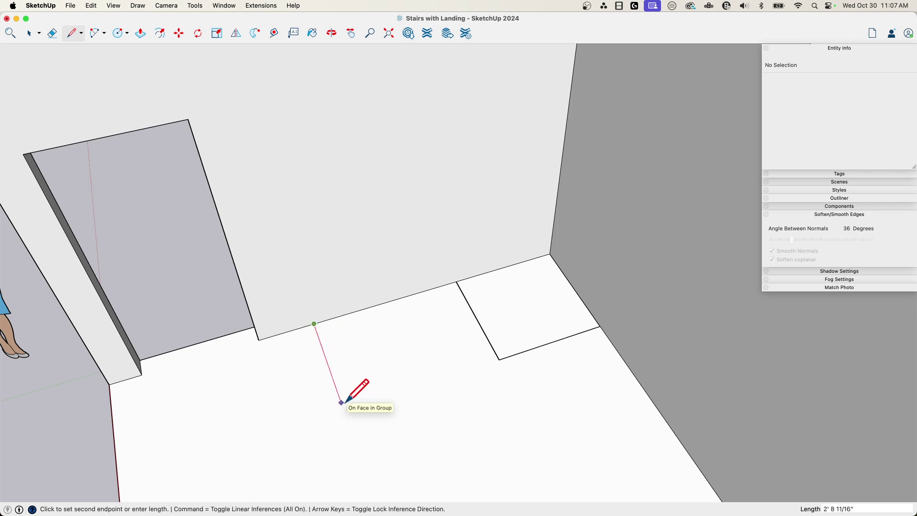
left_click(344, 412)
Delete the 1.5' offset line between the doorway corner and the first tread line.
key("space")
left_click(281, 334)
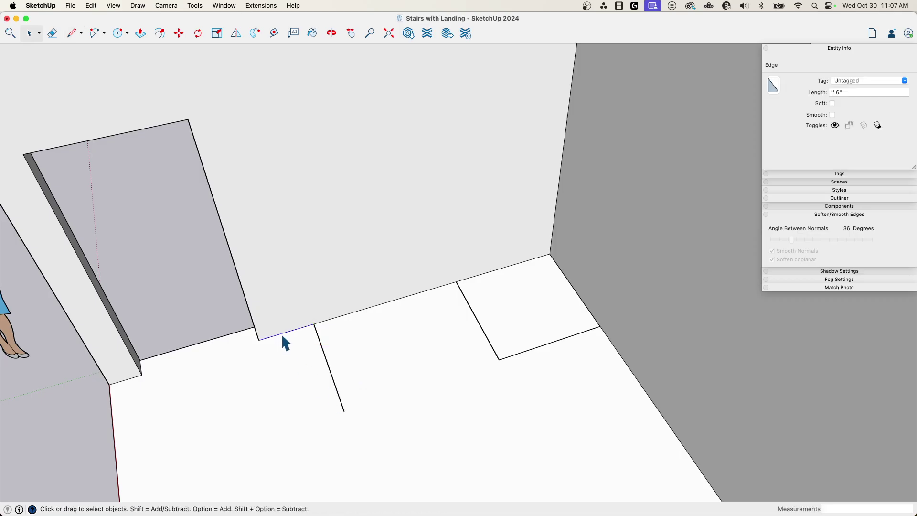
key("Delete")
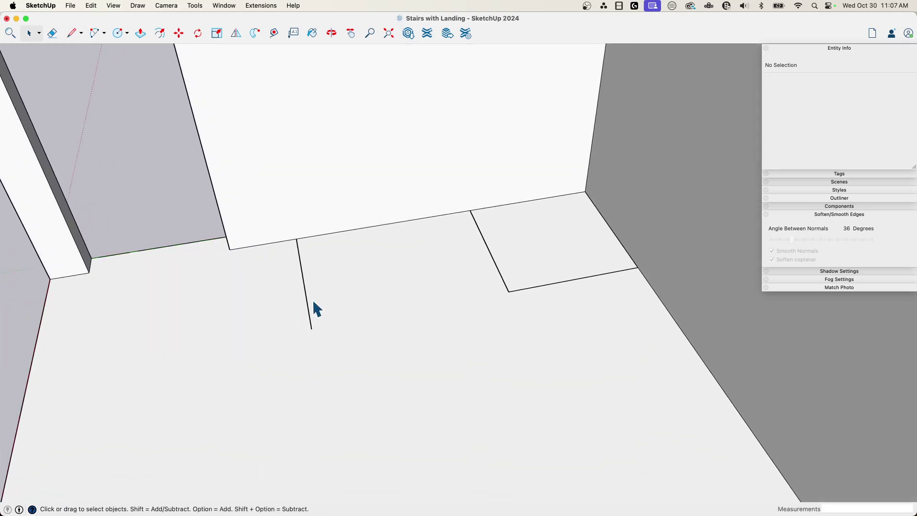
Copy the first tread line 11" toward the landing and repeat the copy 4x at the same spacing.
left_click(308, 307)
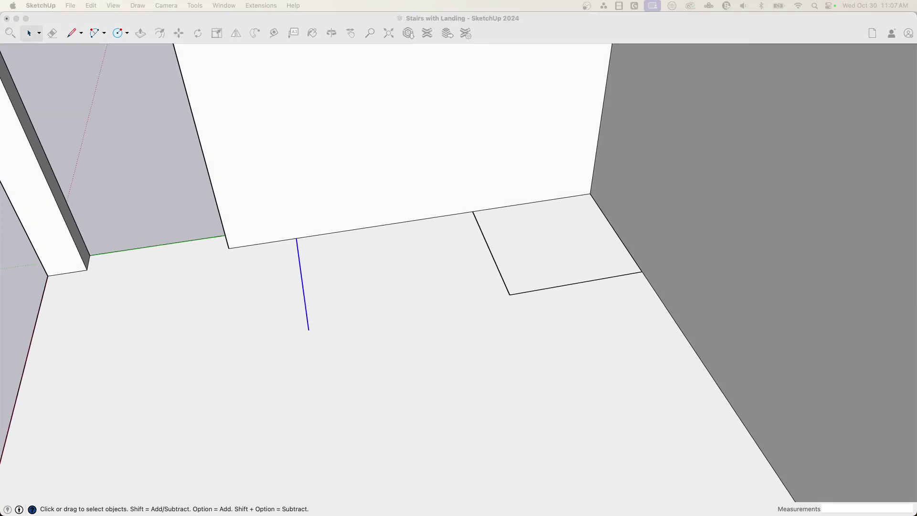
left_click(543, 26)
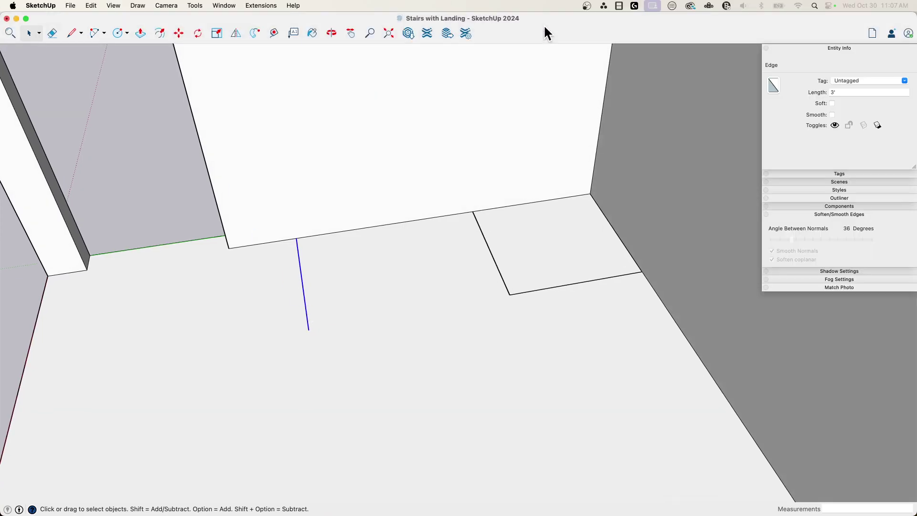
key("m")
left_click(307, 307)
key("alt")
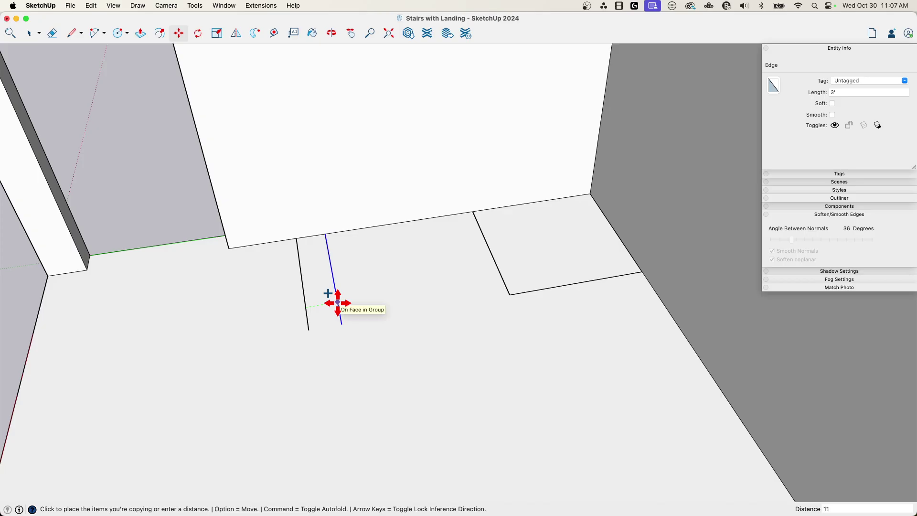
left_click(338, 302)
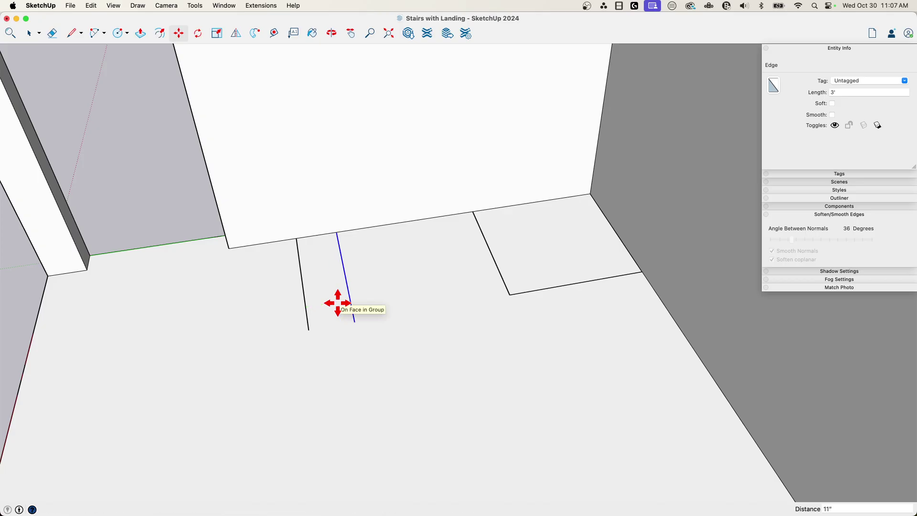
type("3x")
key("Return")
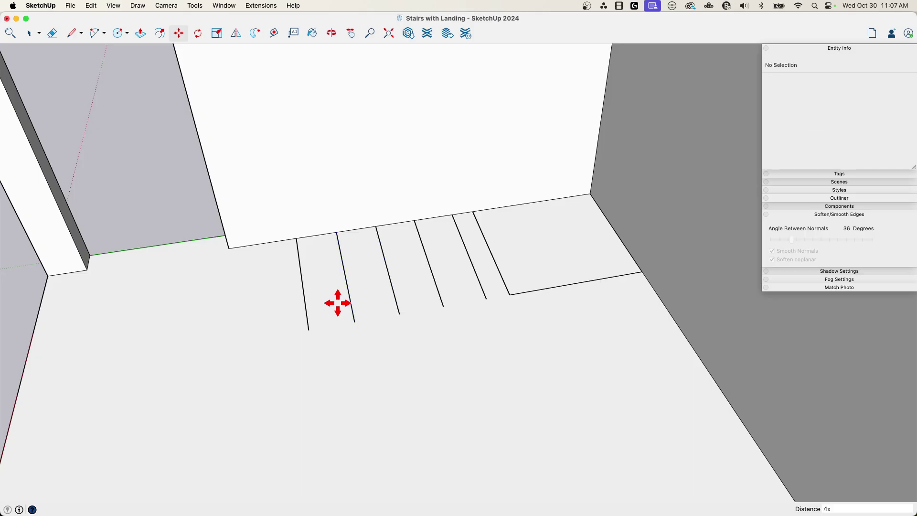
key("space")
Move all five tread lines together along the doorway wall so the last one coincides with the landing's near edge.
scroll(335, 307, "up", 5)
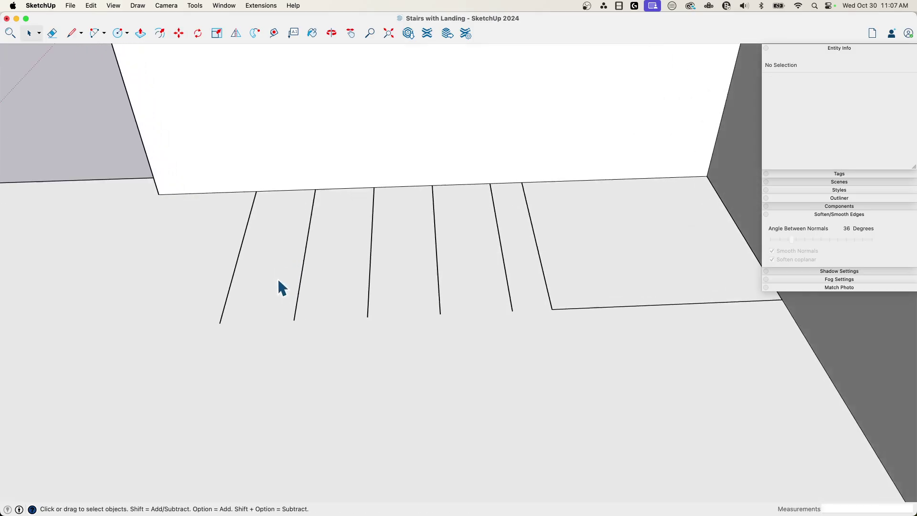
middle_click_drag(287, 314, 297, 316)
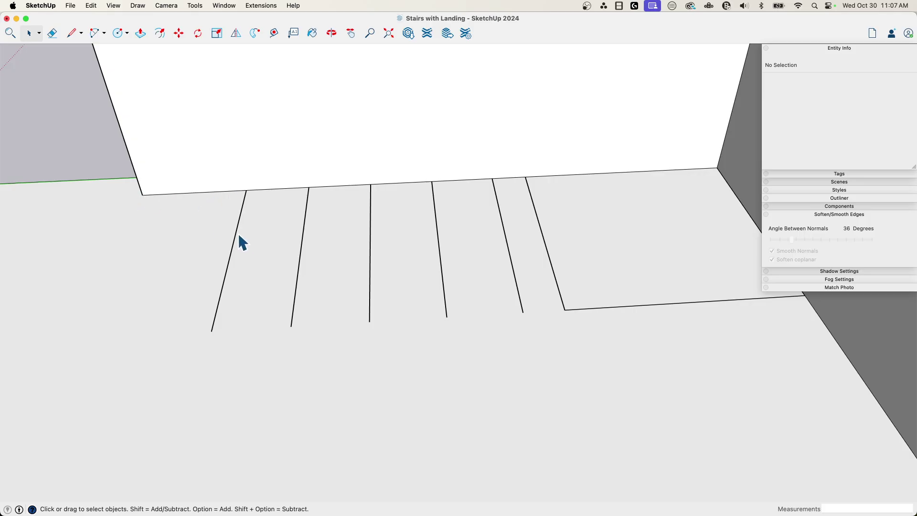
left_click(306, 237, "shift")
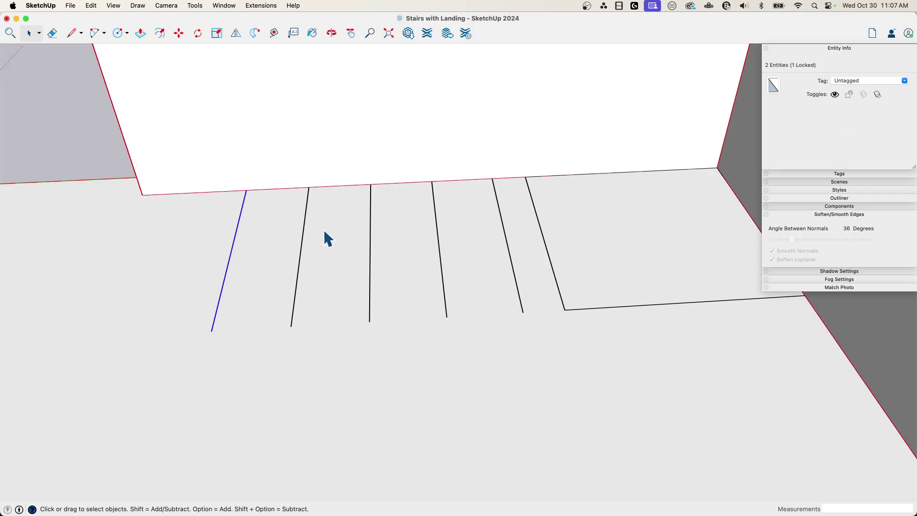
scroll(349, 274, "down", 5)
middle_click_drag(374, 311, 447, 189)
scroll(525, 200, "down", 3)
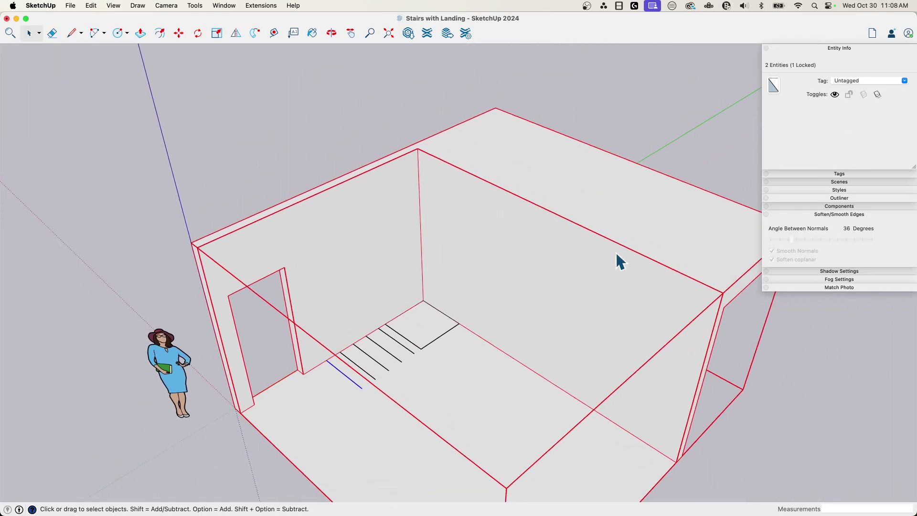
middle_click_drag(613, 272, 546, 250)
scroll(440, 303, "up", 6)
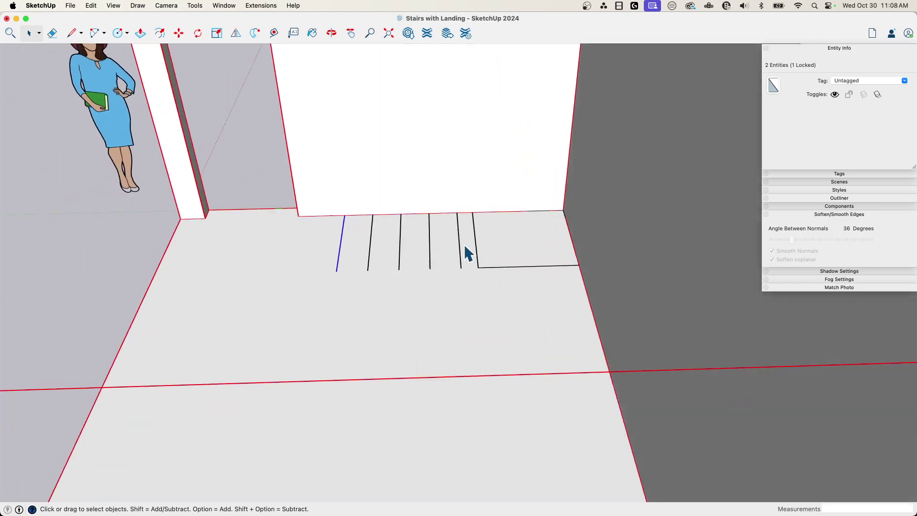
left_click_drag(458, 254, 284, 280)
middle_click_drag(284, 280, 405, 285)
scroll(461, 236, "up", 5)
key("m")
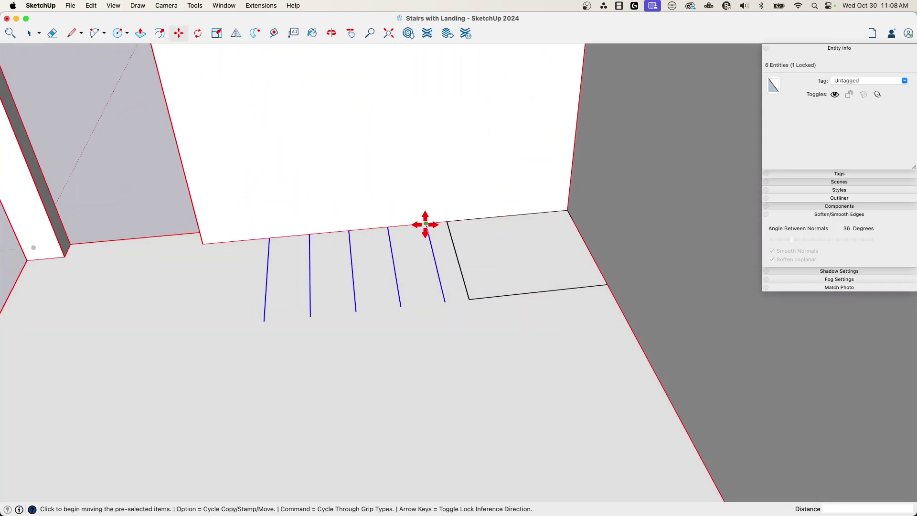
left_click(425, 225)
left_click(448, 221)
key("space")
scroll(374, 339, "down", 5)
middle_click_drag(424, 265, 454, 337)
scroll(454, 338, "up", 4)
middle_click_drag(407, 286, 410, 301)
key("l")
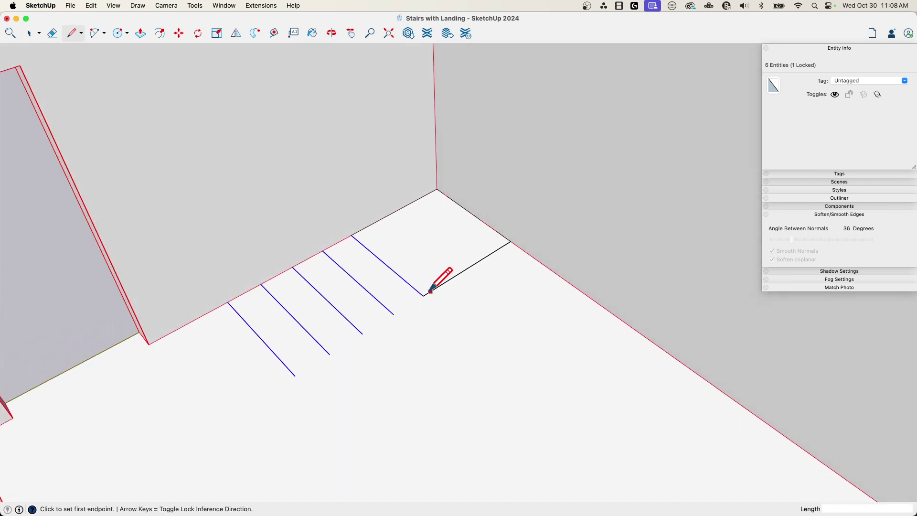
left_click(423, 296)
key("Escape")
Copy the landing's edge facing the long wall run by 11" along the wall and repeat the copy 15x.
key("space")
left_click(450, 279)
key("m")
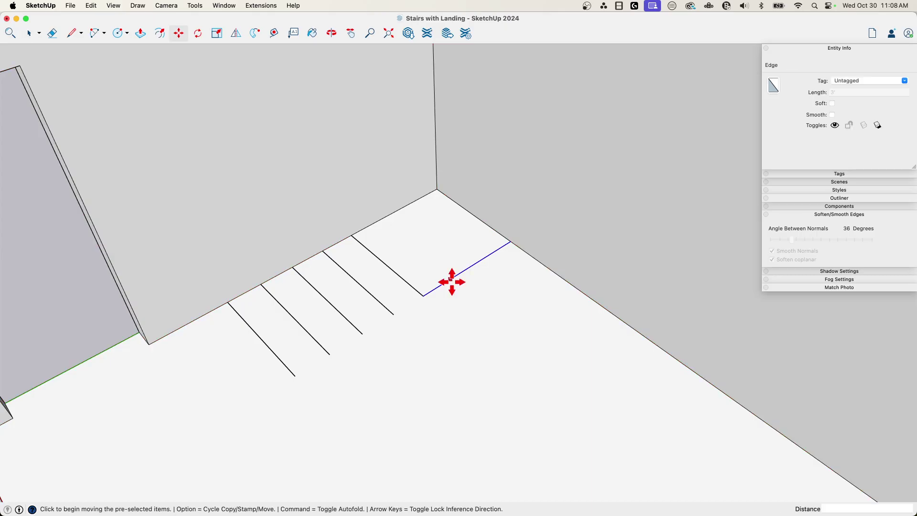
key("alt")
left_click(451, 282)
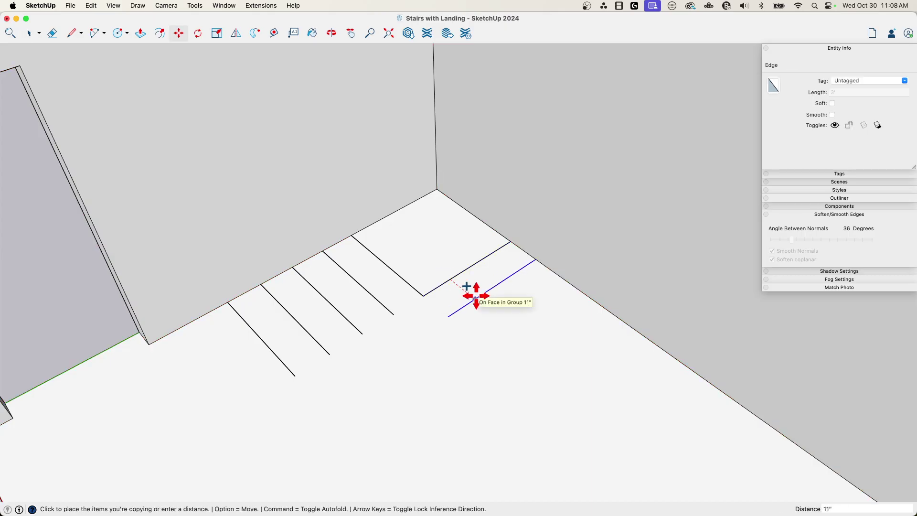
left_click(476, 296)
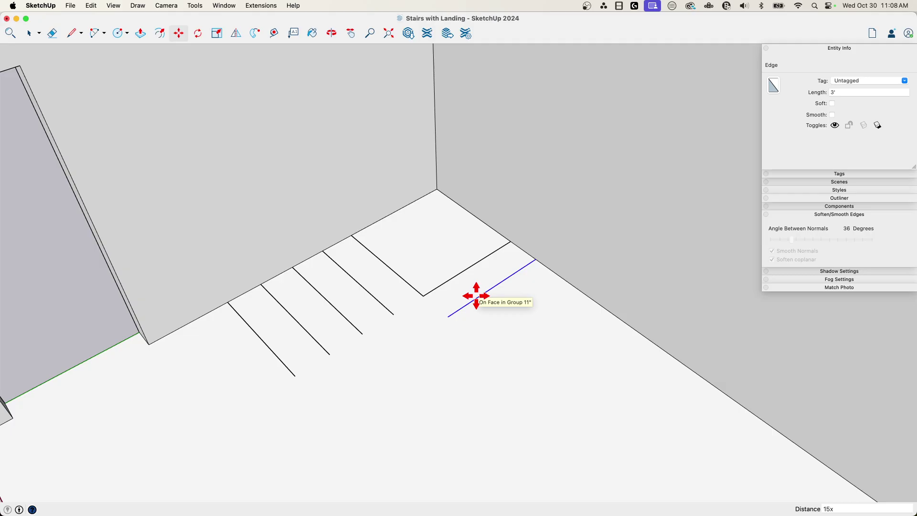
key("Return")
scroll(477, 295, "down", 3)
middle_click_drag(494, 320, 369, 316)
middle_click_drag(564, 384, 515, 352)
middle_click_drag(593, 364, 496, 389)
scroll(401, 358, "up", 3)
scroll(696, 103, "down", 2)
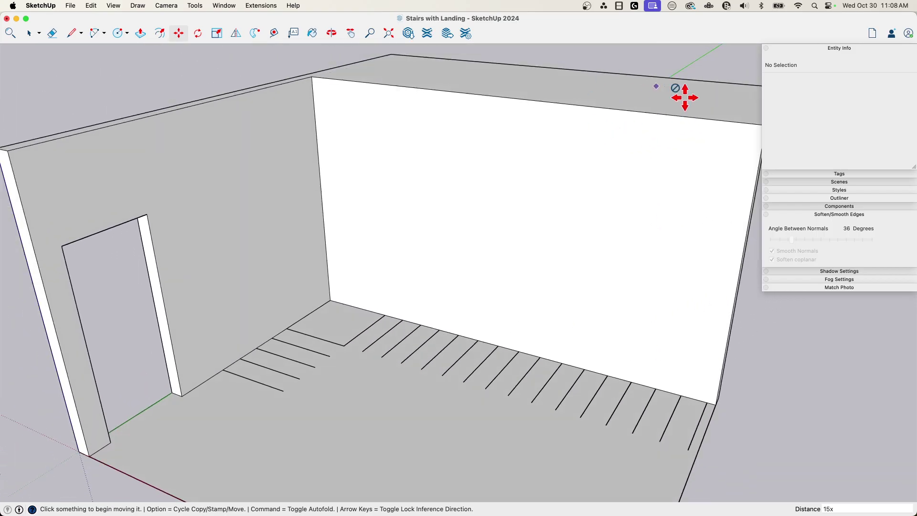
Draw a vertical line on the doorway wall from the first tread line's end up to the wall's top edge.
scroll(587, 297, "up", 4)
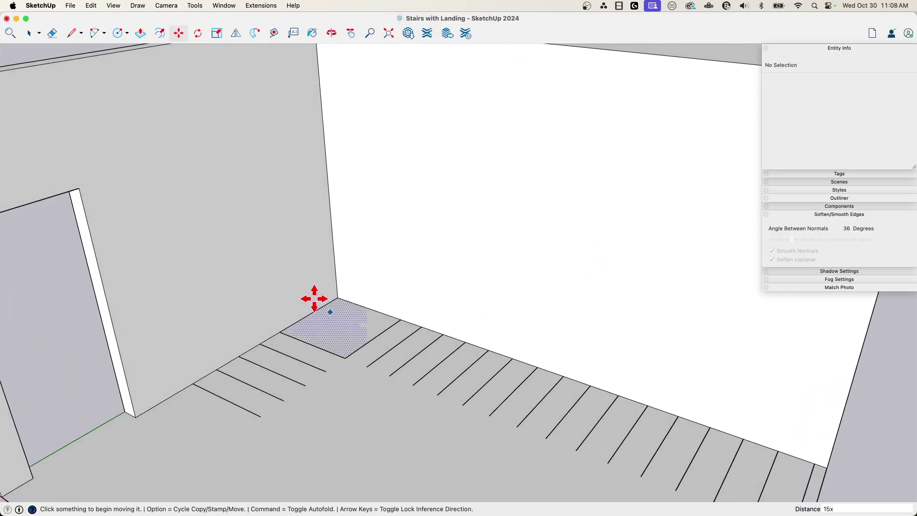
scroll(507, 395, "down", 3)
scroll(364, 302, "up", 3)
key("space")
middle_click_drag(364, 303, 265, 299)
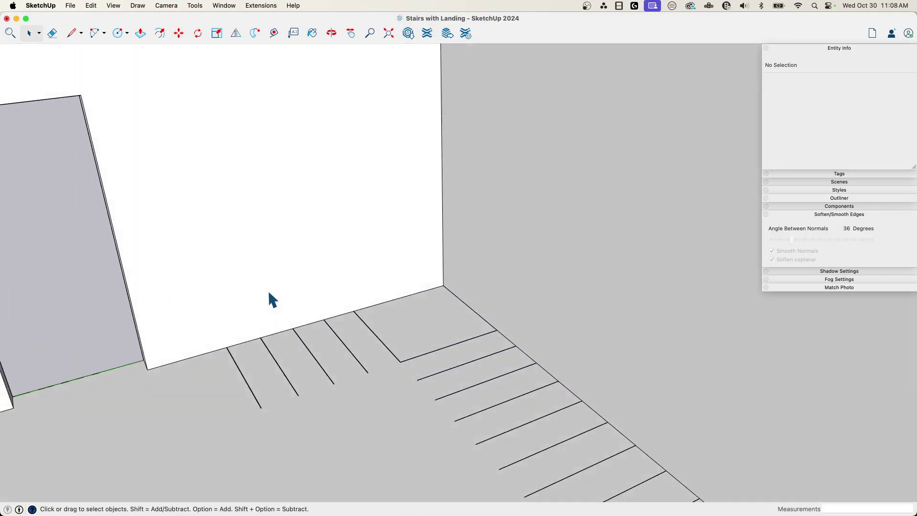
scroll(265, 293, "up", 4)
middle_click_drag(280, 336, 285, 313)
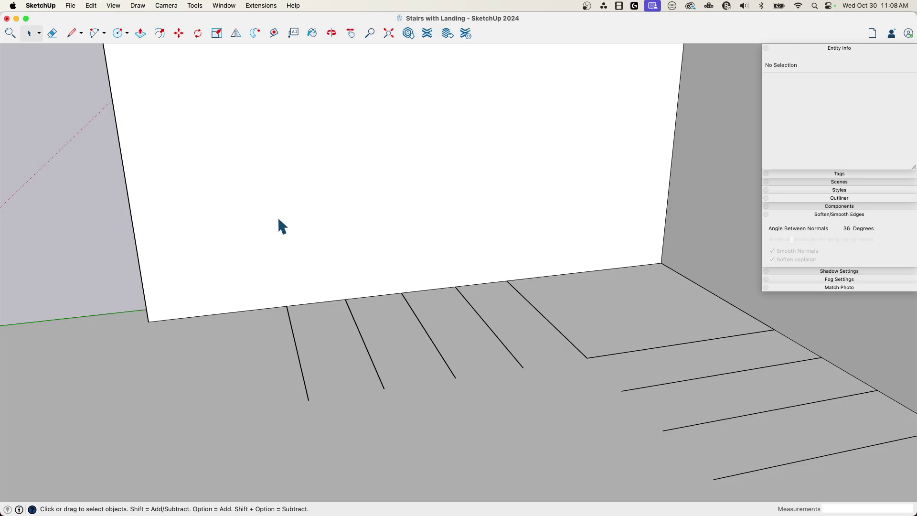
key("l")
left_click(287, 306)
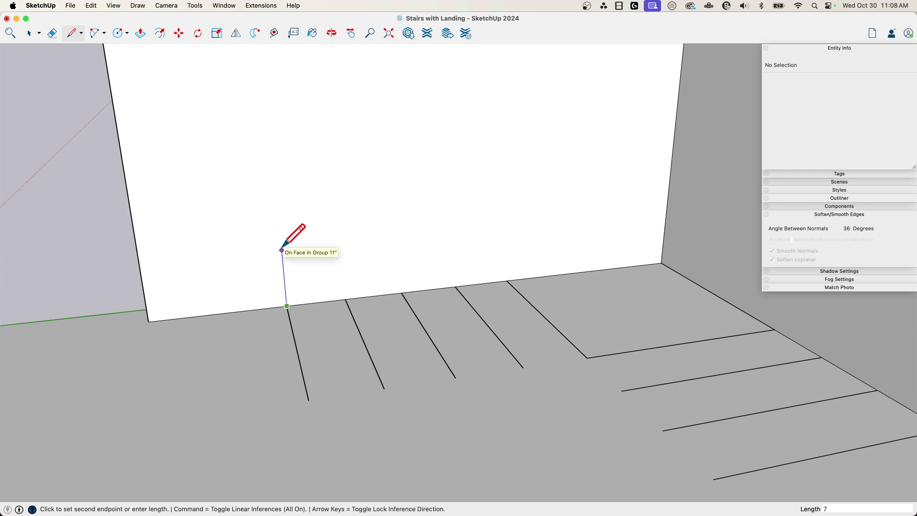
middle_click_drag(300, 225, 291, 319)
scroll(291, 319, "down", 3)
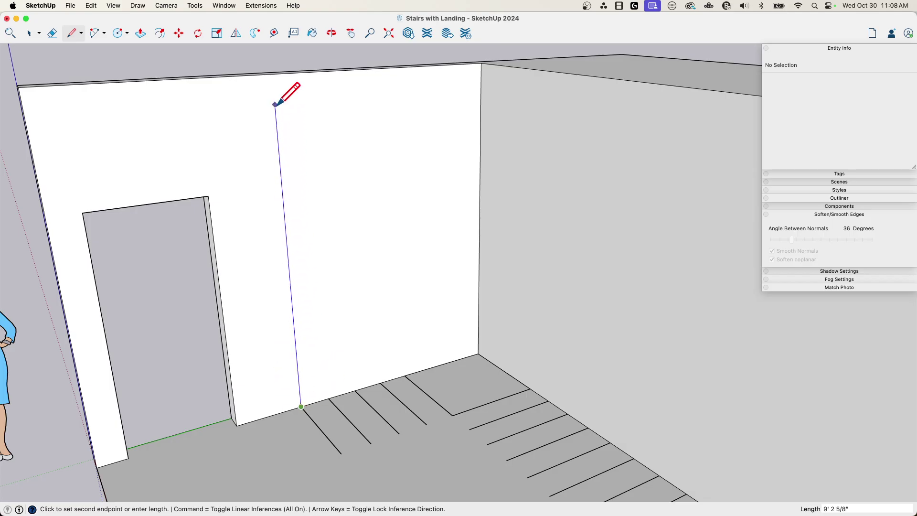
left_click(272, 74)
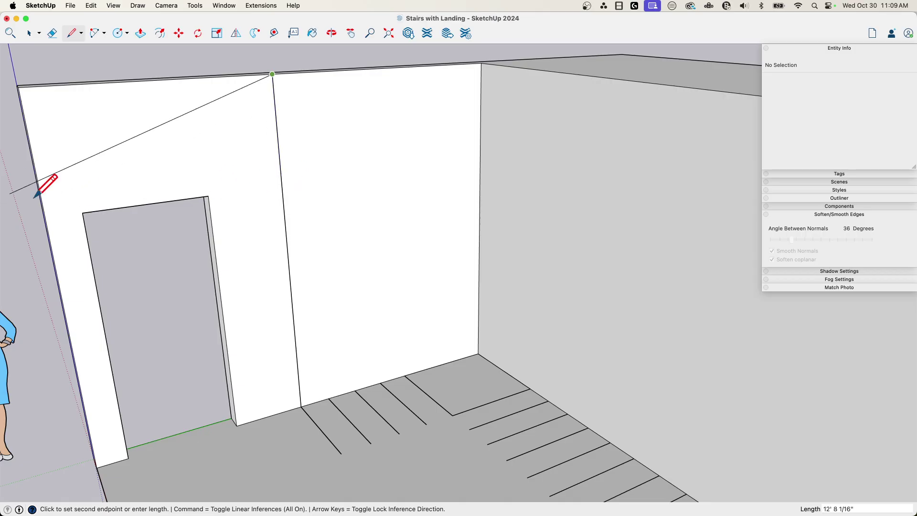
key("Escape")
key("space")
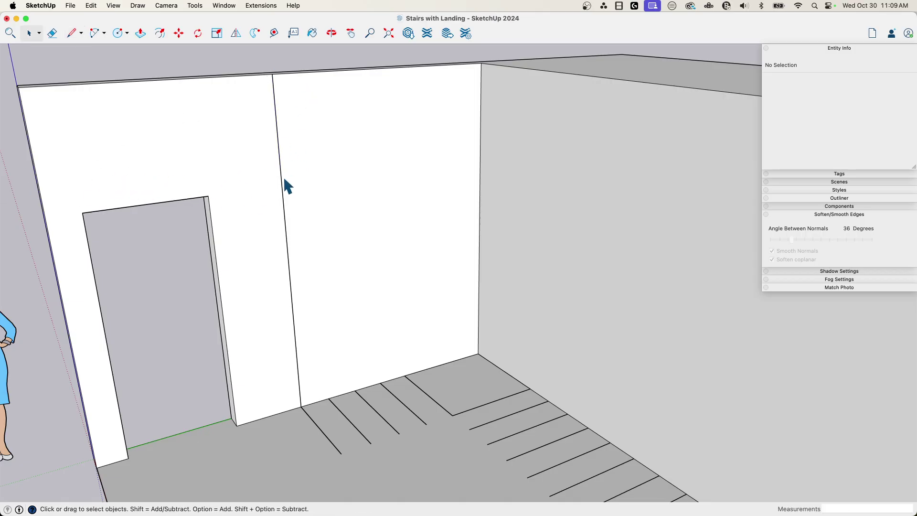
Divide the vertical line on the doorway wall into 16 equal segments.
right_click(282, 183)
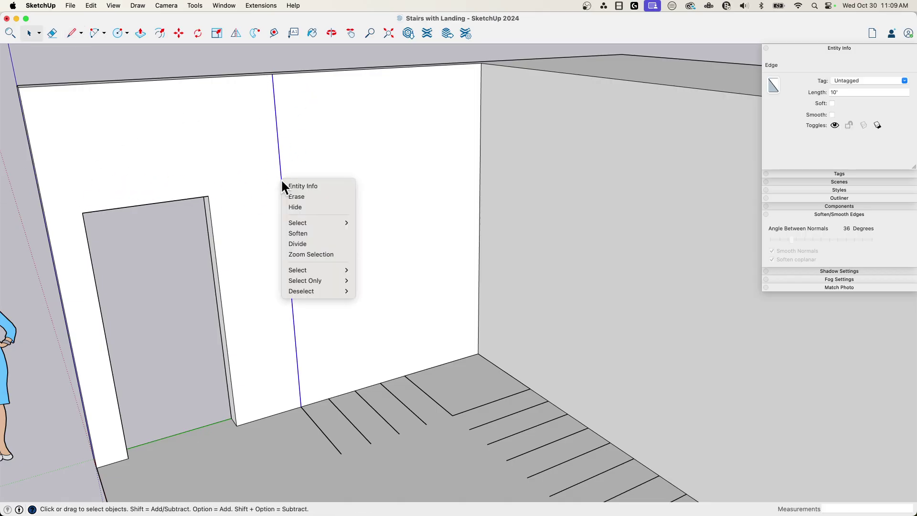
left_click(323, 245)
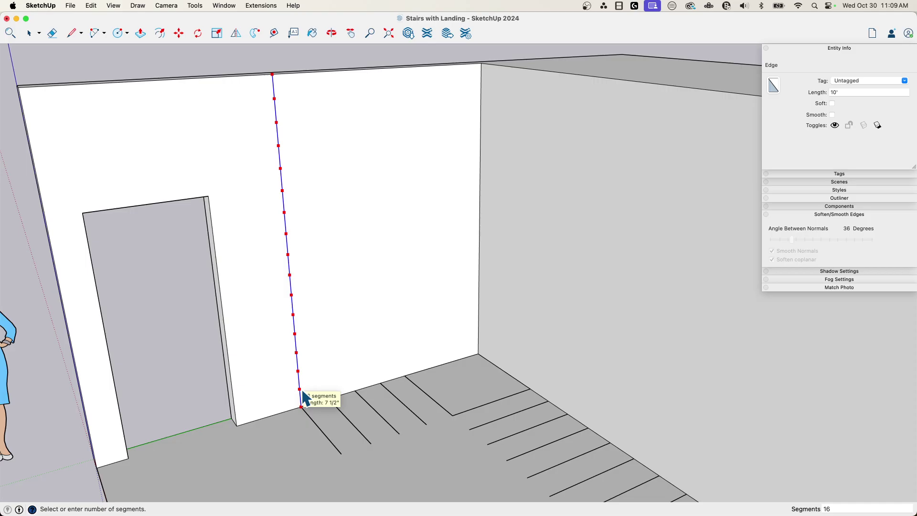
left_click(303, 398)
Draw the first step's profile on the wall, 7 1/2" high from the lowest division point and spanning the first two tread lines.
key("l")
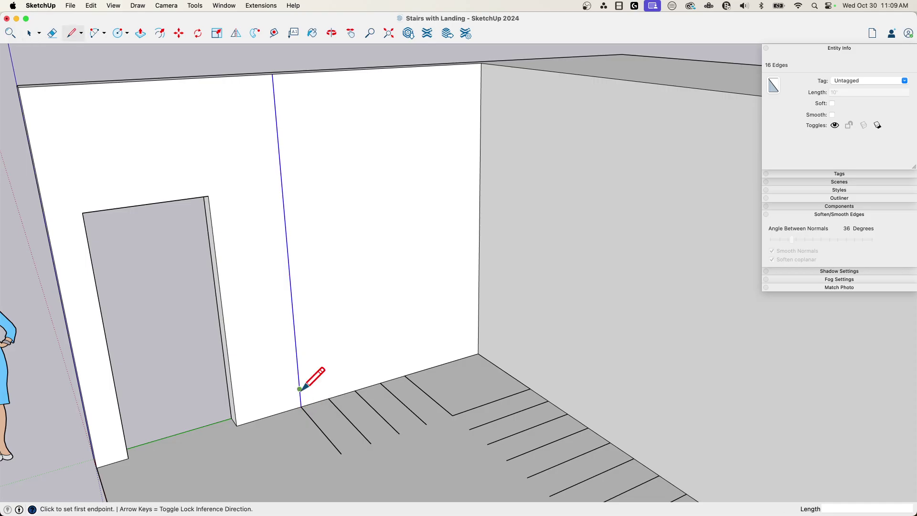
left_click(299, 388)
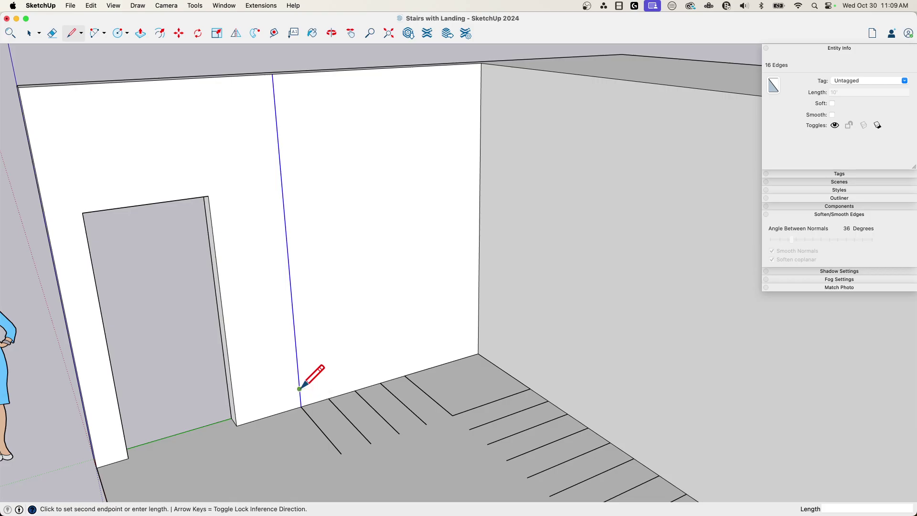
left_click(328, 382)
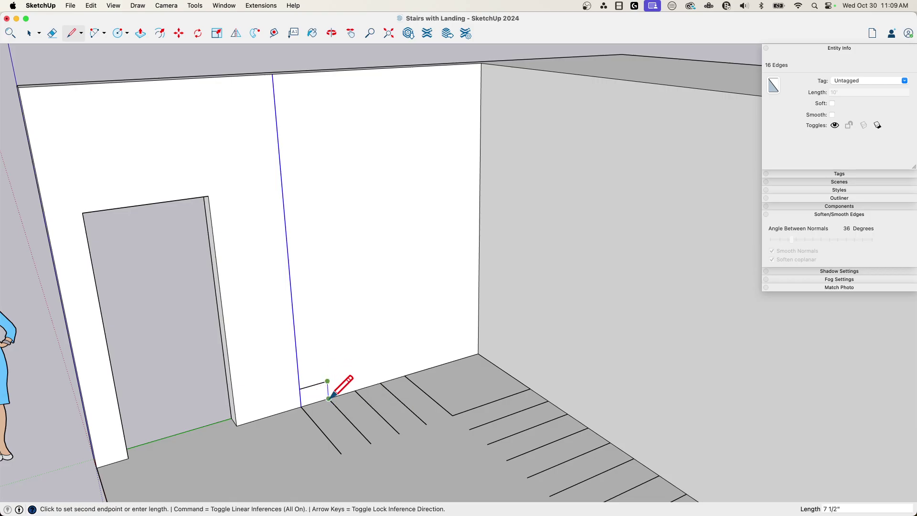
left_click(329, 399)
left_click(301, 406)
key("space")
Delete the remaining divided vertical line above the step profile.
scroll(247, 237, "down", 2)
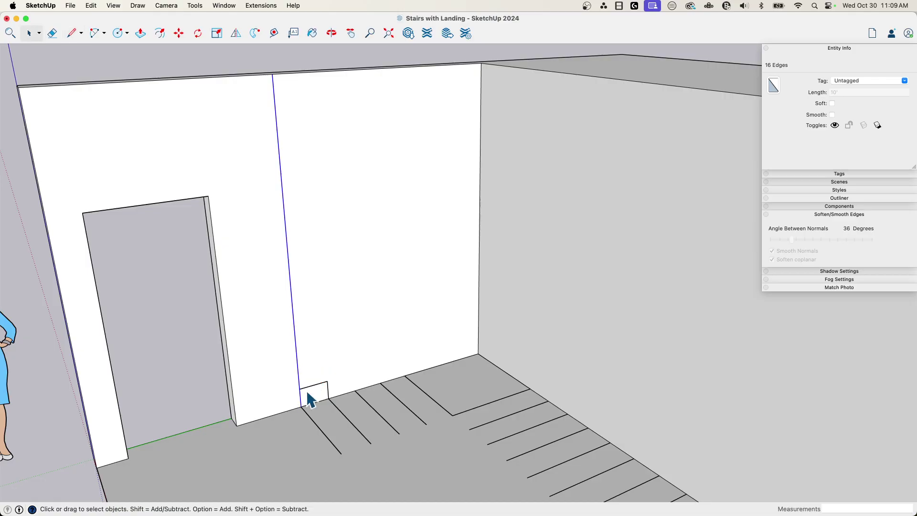
middle_click_drag(246, 238, 258, 72)
left_click_drag(256, 68, 321, 412)
key("Delete")
Make the step profile a component named Stair, replacing the existing definition of that name.
scroll(319, 406, "up", 4)
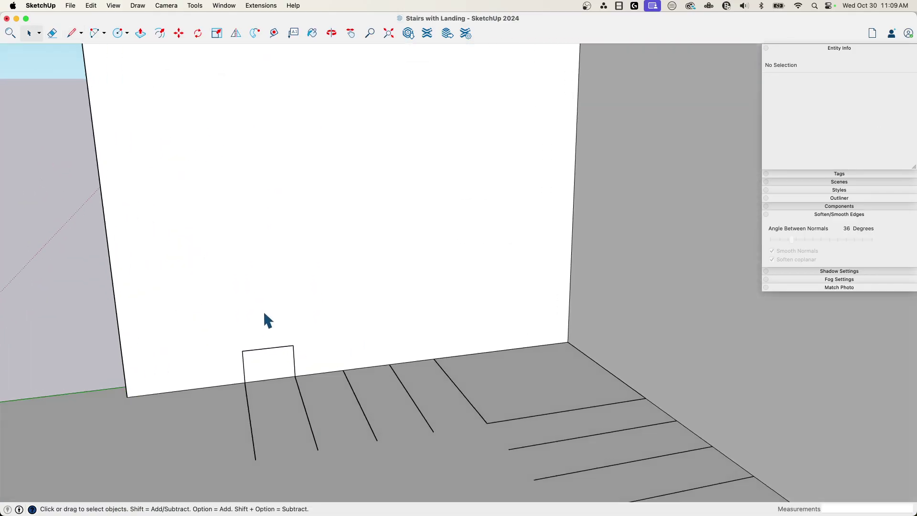
left_click_drag(219, 319, 329, 404)
scroll(317, 369, "up", 3)
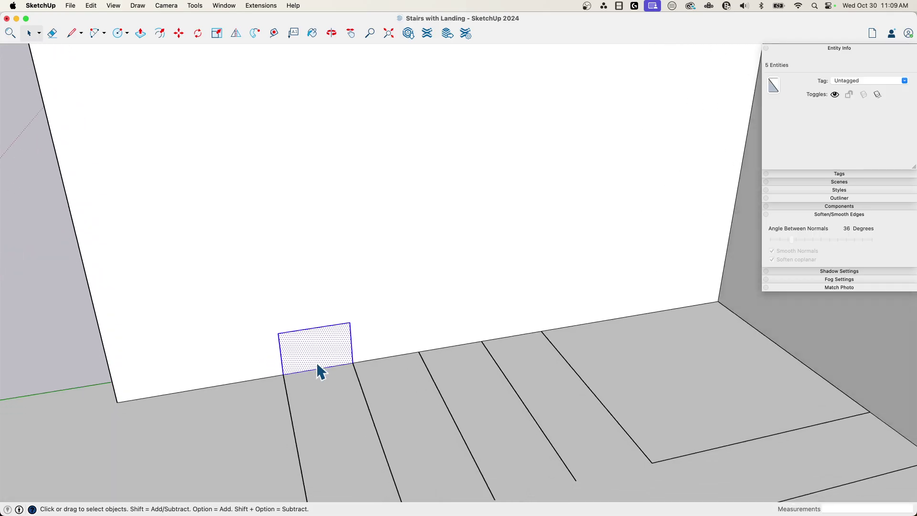
right_click(309, 332)
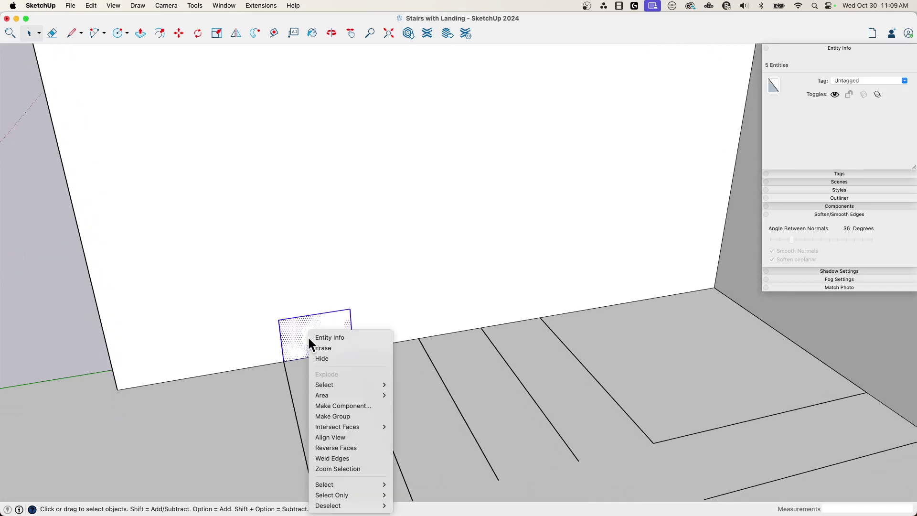
left_click(356, 405)
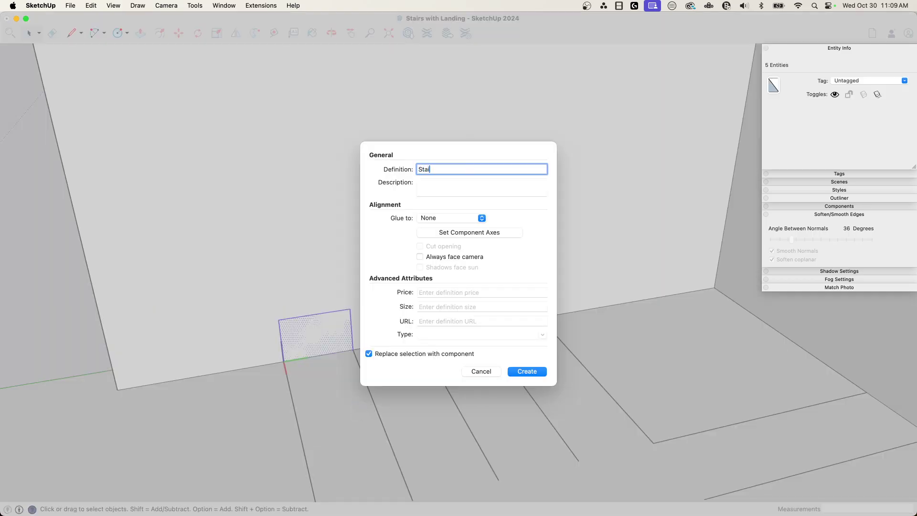
left_click(527, 371)
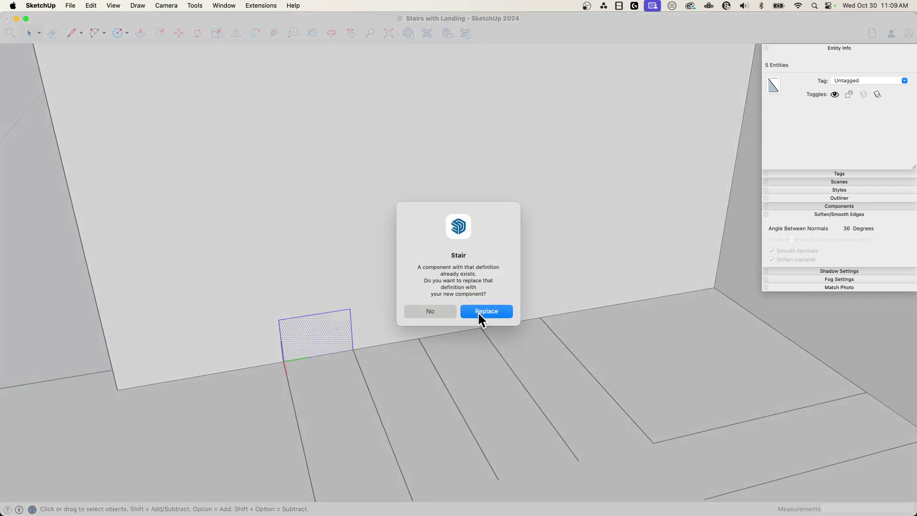
left_click(479, 311)
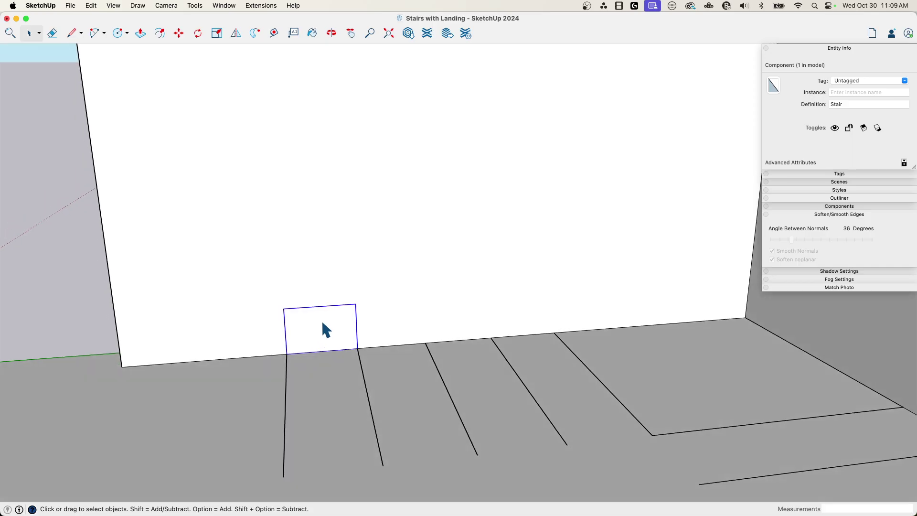
Copy the Stair component from its lower front corner to its upper back corner and repeat the copy 3x.
middle_click_drag(322, 323, 299, 355)
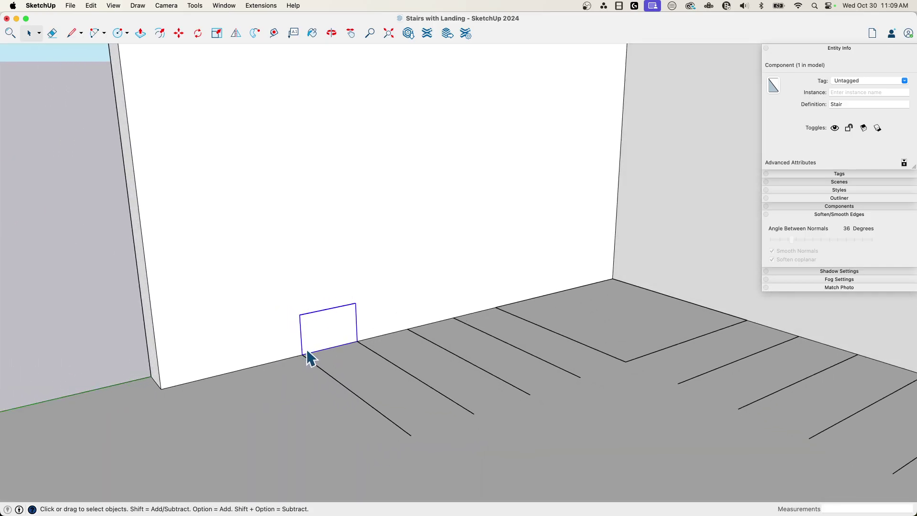
key("m")
left_click(297, 356)
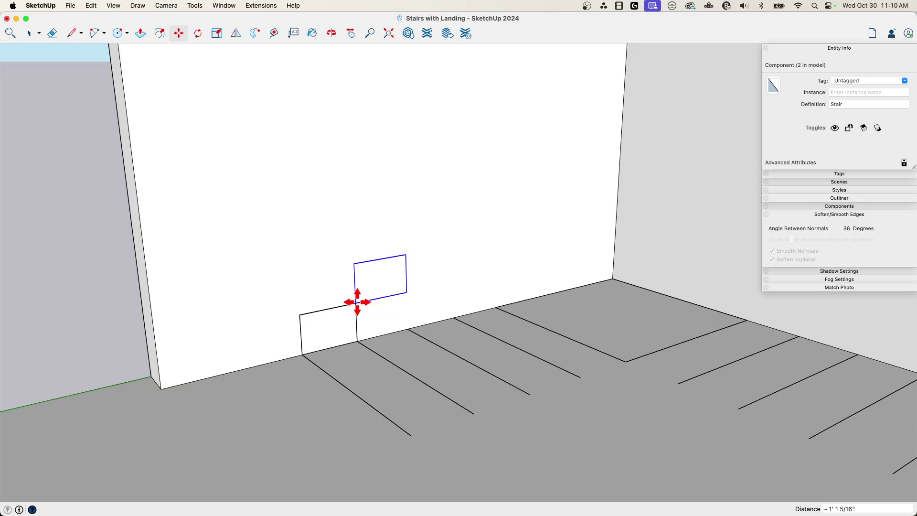
key("Return")
Move the landing face straight up from the floor to the upper back corner of the fourth step.
middle_click_drag(491, 276, 569, 301)
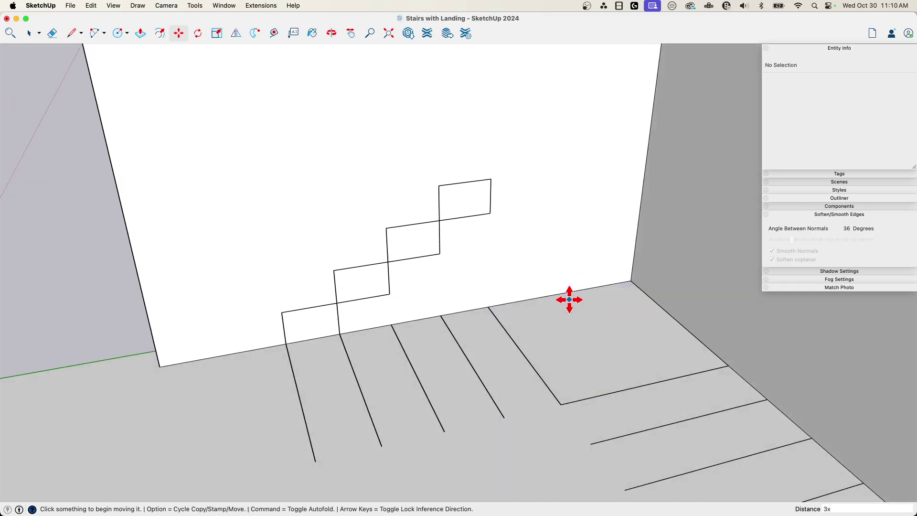
key("space")
left_click(569, 332)
key("m")
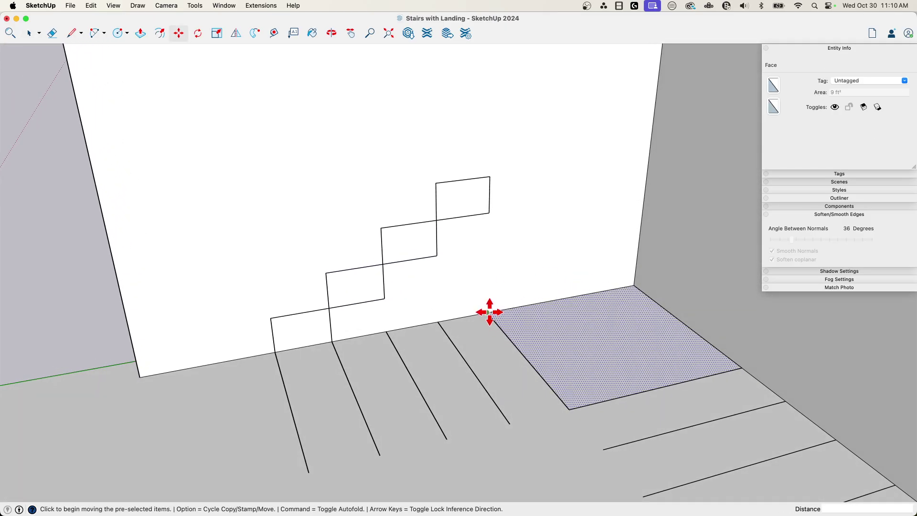
left_click(489, 312)
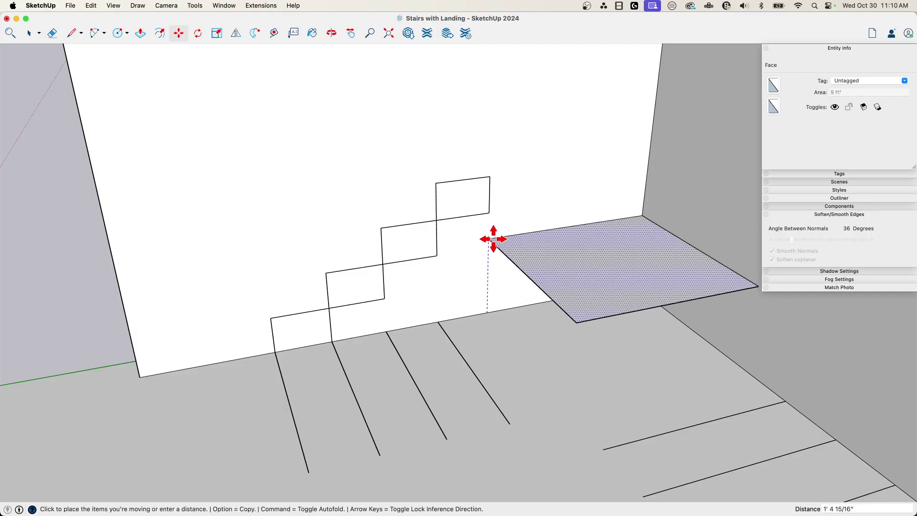
left_click(489, 176)
Draw a vertical line along the riser of the fourth step profile.
middle_click_drag(529, 334, 397, 233)
key("l")
left_click(371, 247)
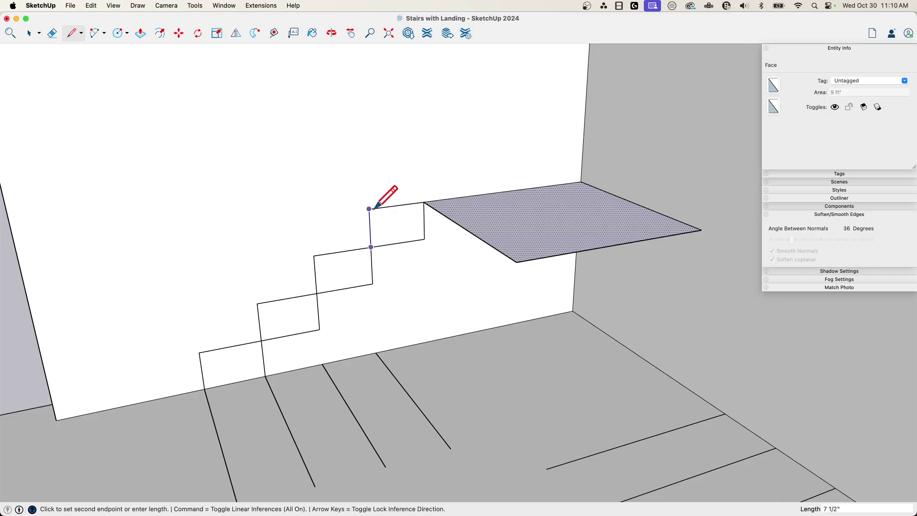
left_click(369, 209)
key("space")
Push/Pull the landing's top face up by 7 1/2".
middle_click_drag(374, 211, 485, 209)
key("p")
left_click(491, 225)
left_click(490, 214)
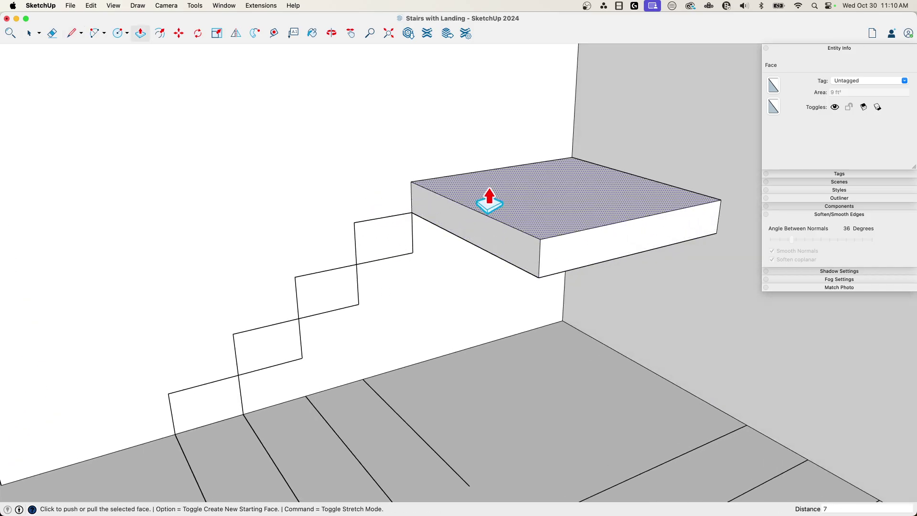
key("Return")
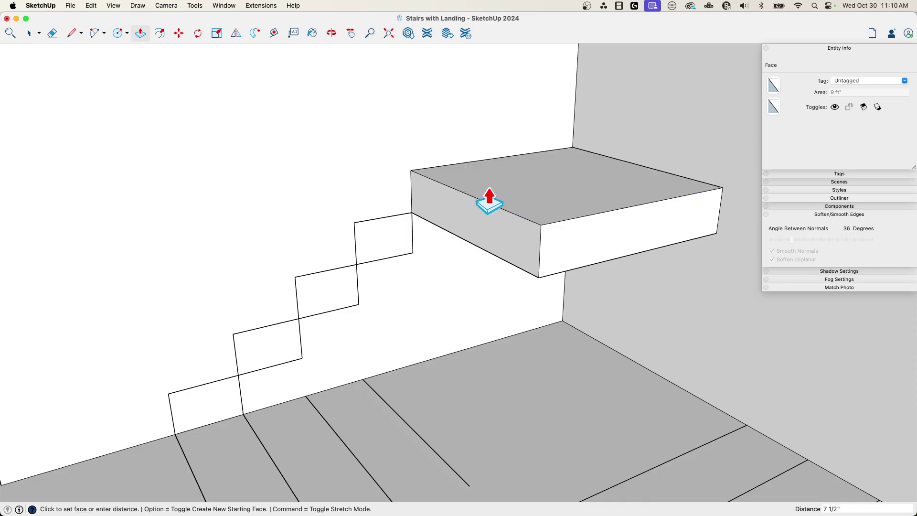
Select the entire landing box and make it a group.
key("space")
middle_click_drag(489, 201, 374, 136)
left_click_drag(374, 136, 691, 276)
right_click(544, 227)
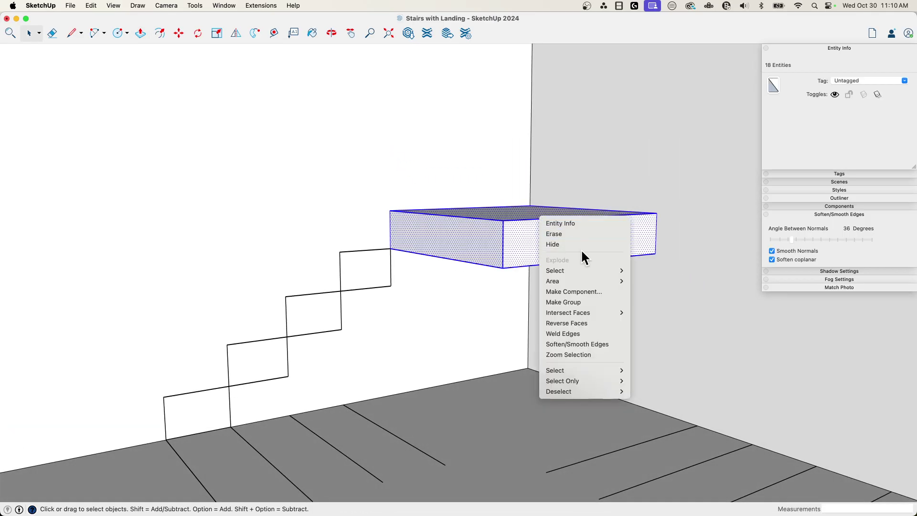
left_click(591, 300)
Copy all four Stair components from the bottom step's front corner to the landing's top corner against the long wall.
middle_click_drag(591, 299, 231, 335)
left_click(249, 357)
left_click(281, 313, "shift")
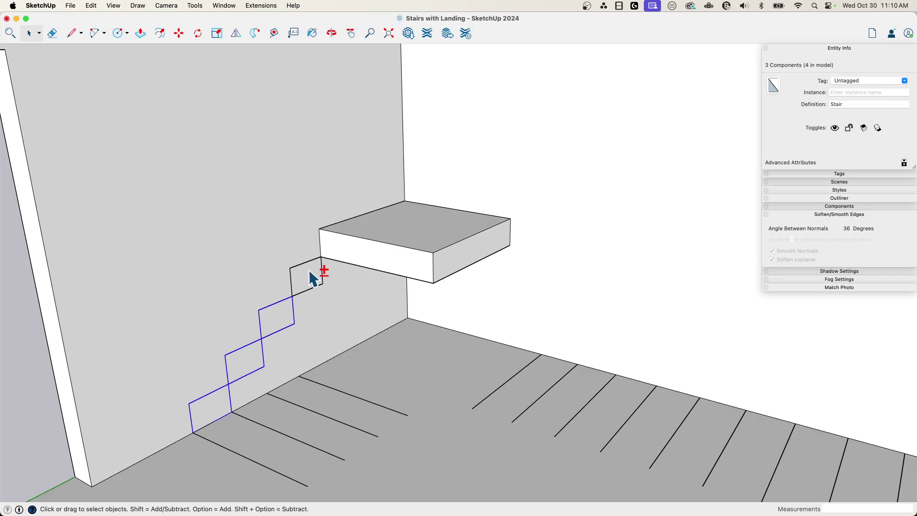
key("m")
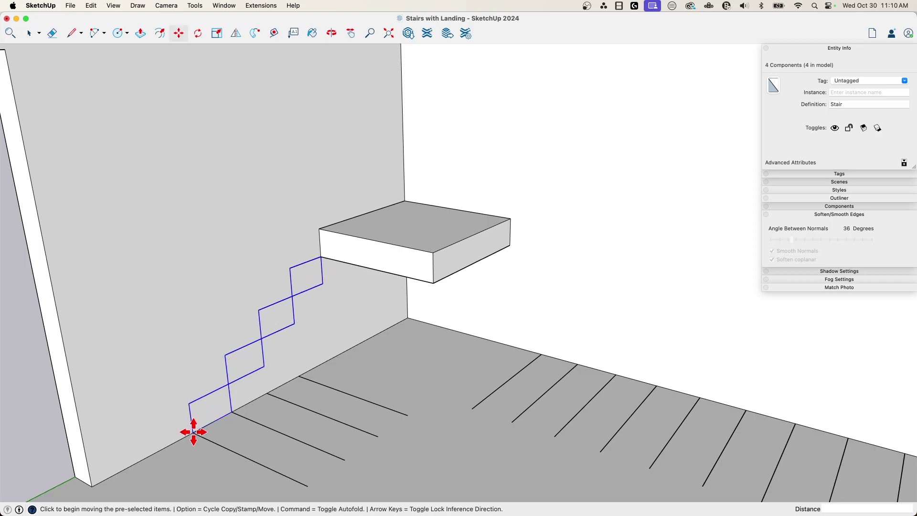
left_click(194, 432)
key("alt")
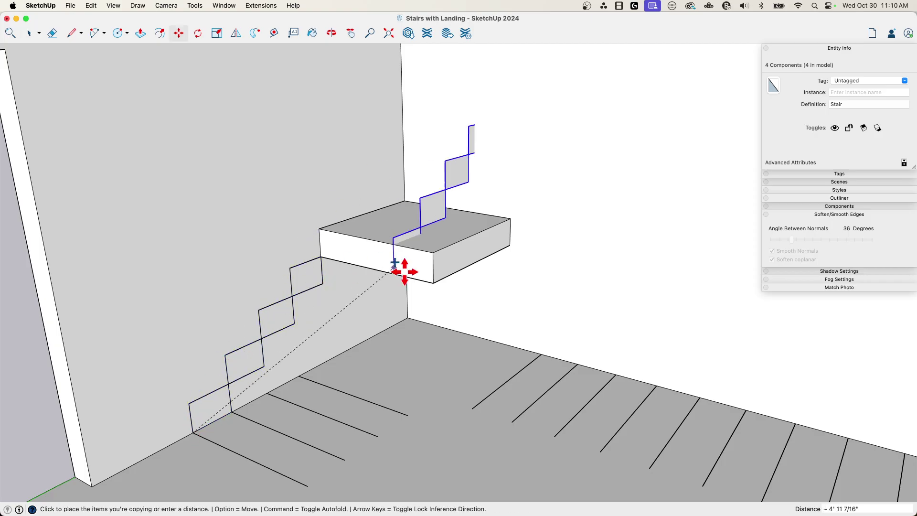
left_click(511, 223)
Rotate the copied flight of four steps about the landing's corner so it climbs along the long wall.
key("q")
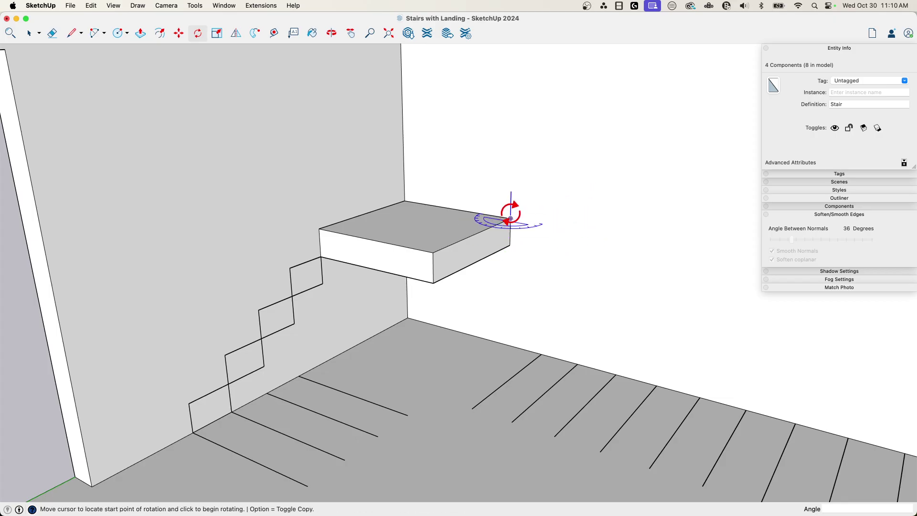
left_click(511, 191)
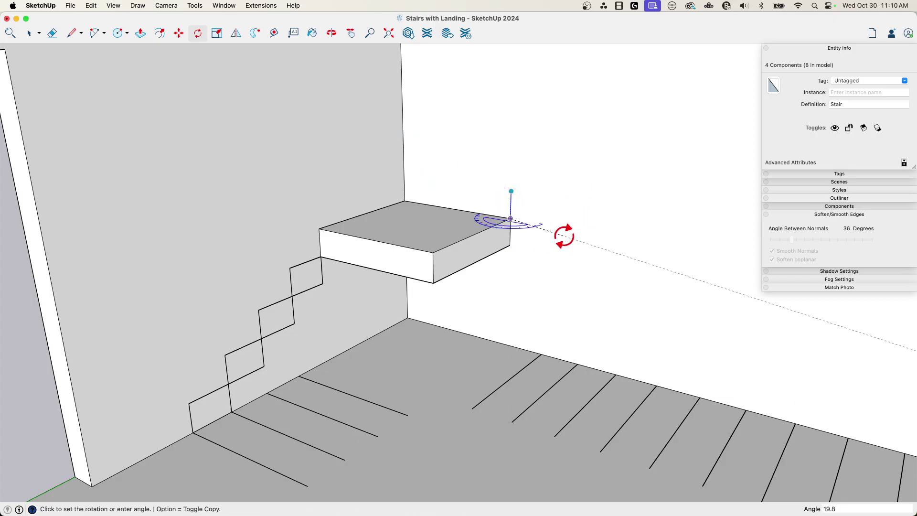
left_click(443, 252)
key("space")
Copy the four steps on the long wall so the new set starts at the top corner of the last step.
middle_click_drag(528, 298, 475, 305)
scroll(479, 315, "up", 2)
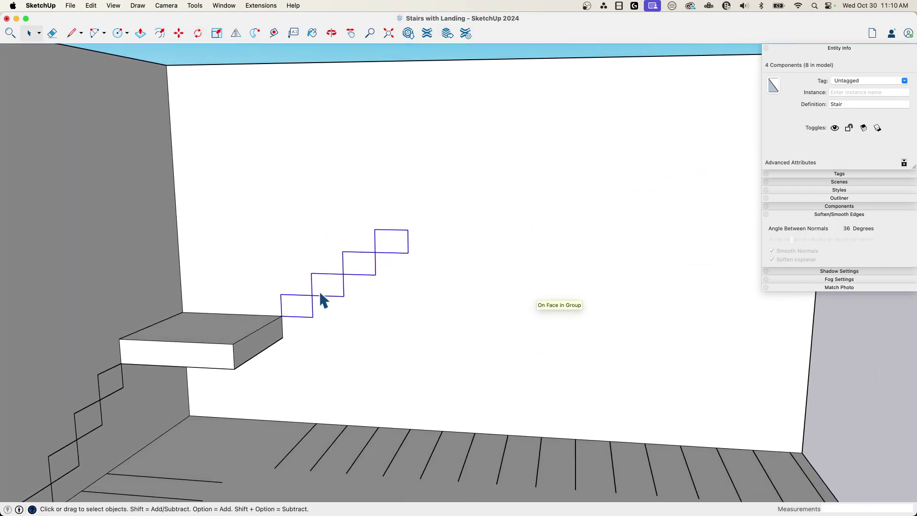
key("m")
key("alt")
left_click(282, 315)
left_click(409, 229)
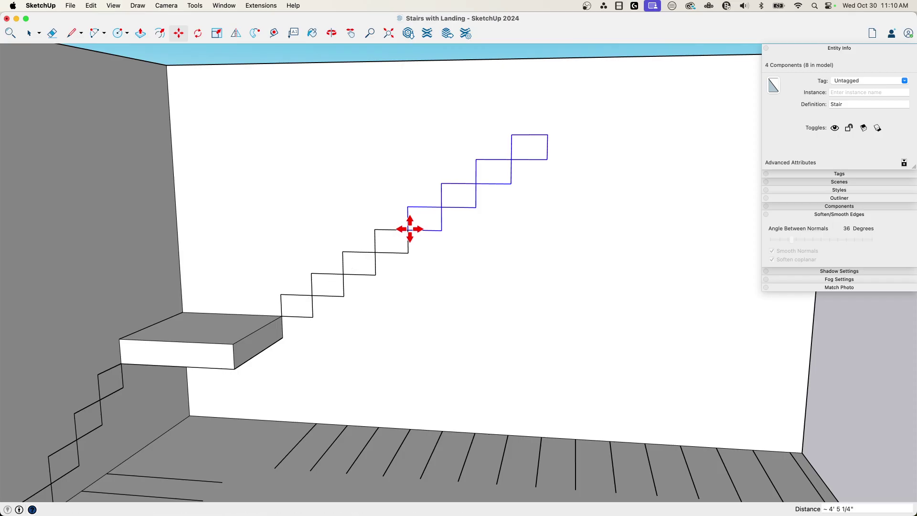
Repeat the four-step copy twice (2x) up the long wall and delete the extra topmost step that rises above the upper floor.
key("Return")
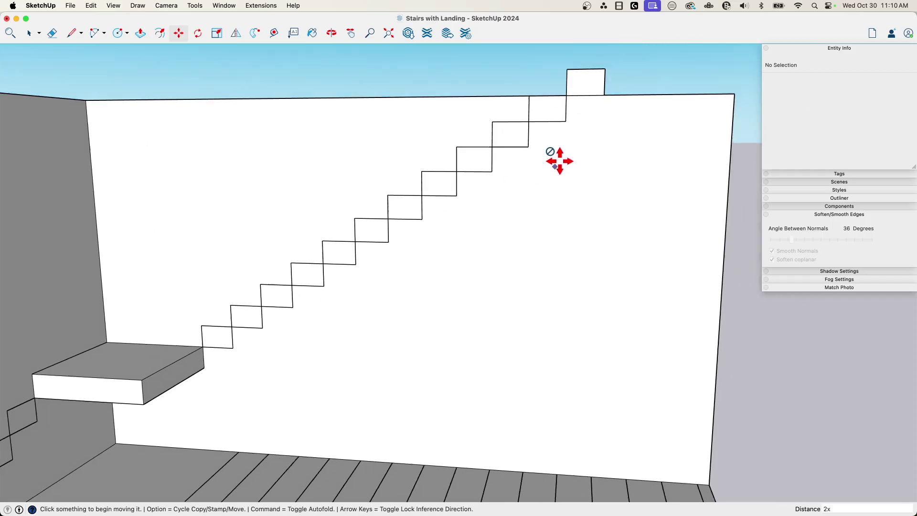
key("space")
key("Delete")
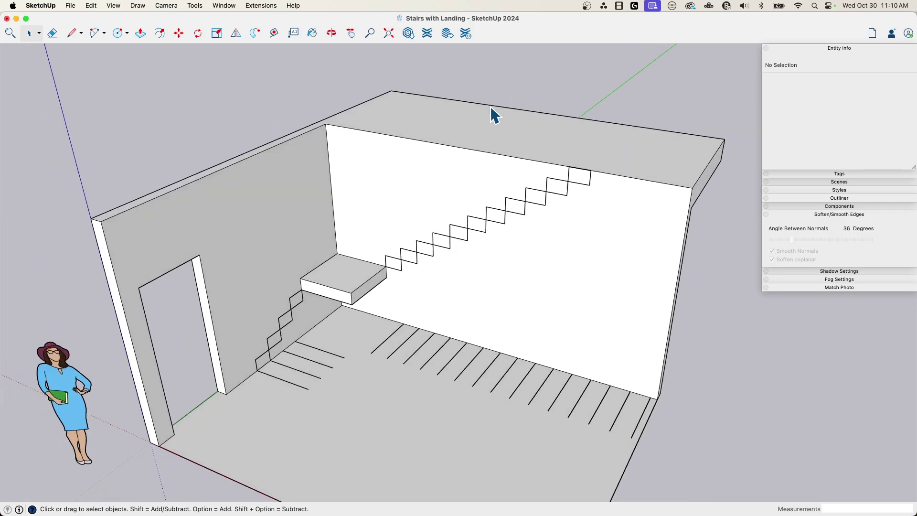
Delete all the tread layout lines on the floor below both stair flights.
middle_click_drag(309, 338, 247, 356)
middle_click_drag(333, 289, 338, 366)
left_click_drag(316, 436, 302, 459)
left_click(362, 397)
middle_click_drag(368, 403, 350, 309)
left_click_drag(352, 322, 764, 448)
key("Delete")
middle_click_drag(763, 448, 520, 400)
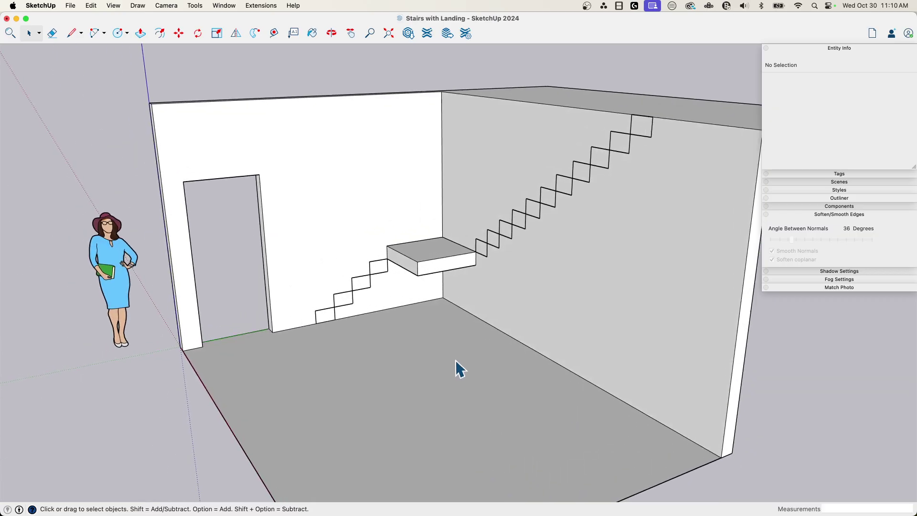
Open the bottom Stair component and move its bottom edge up 6.5" to leave only the tread profile.
scroll(351, 360, "up", 10)
scroll(355, 369, "up", 10)
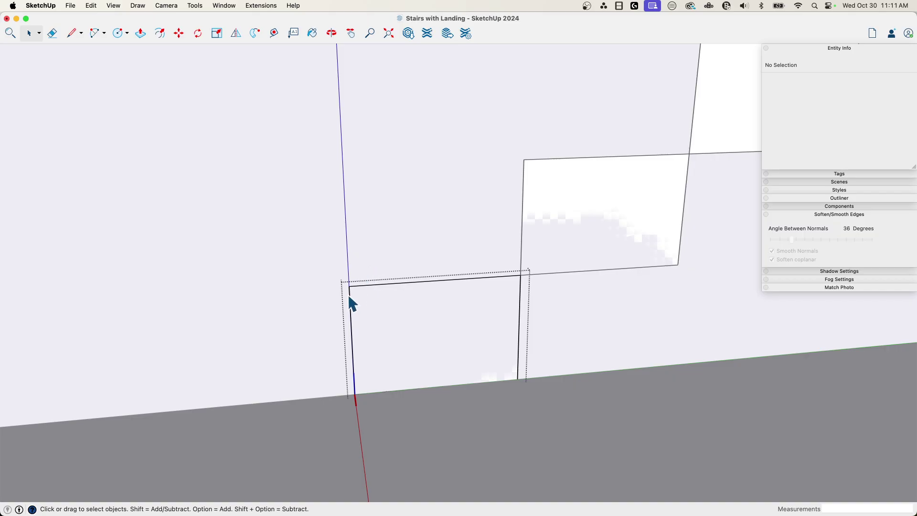
key("l")
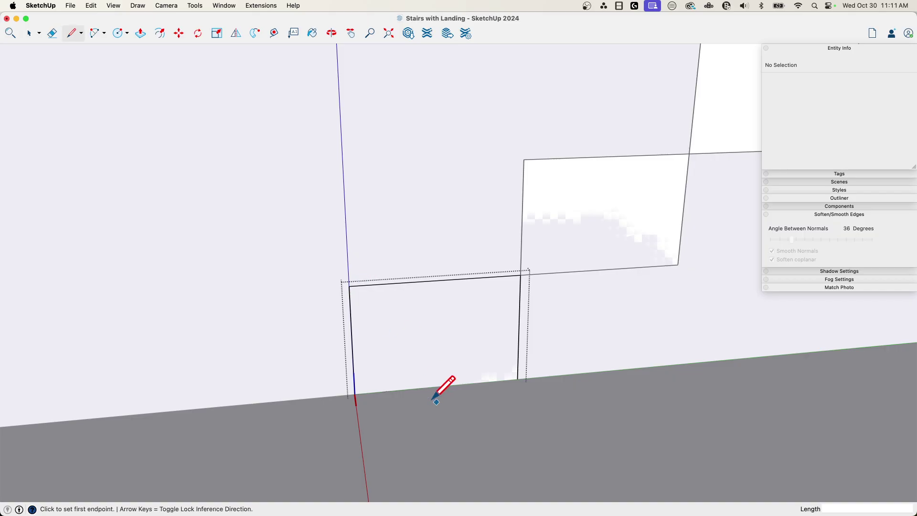
key("space")
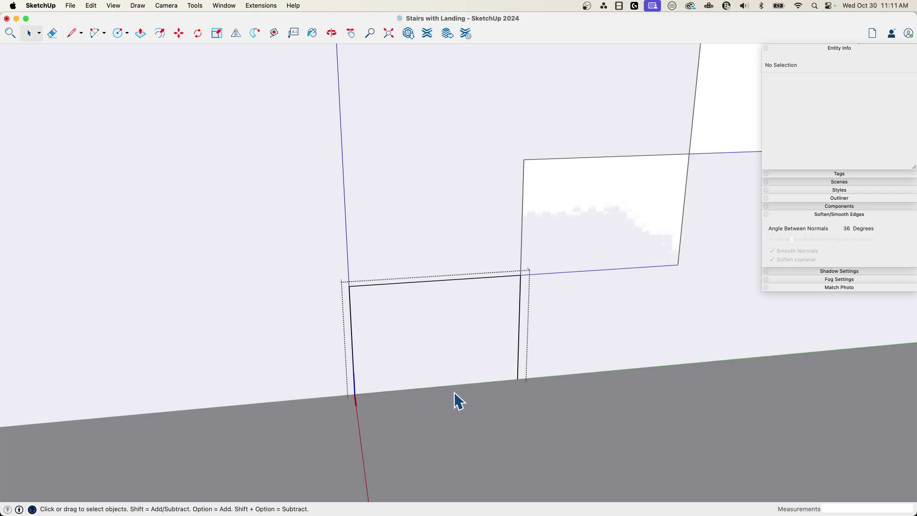
left_click(408, 388)
key("m")
left_click(519, 380)
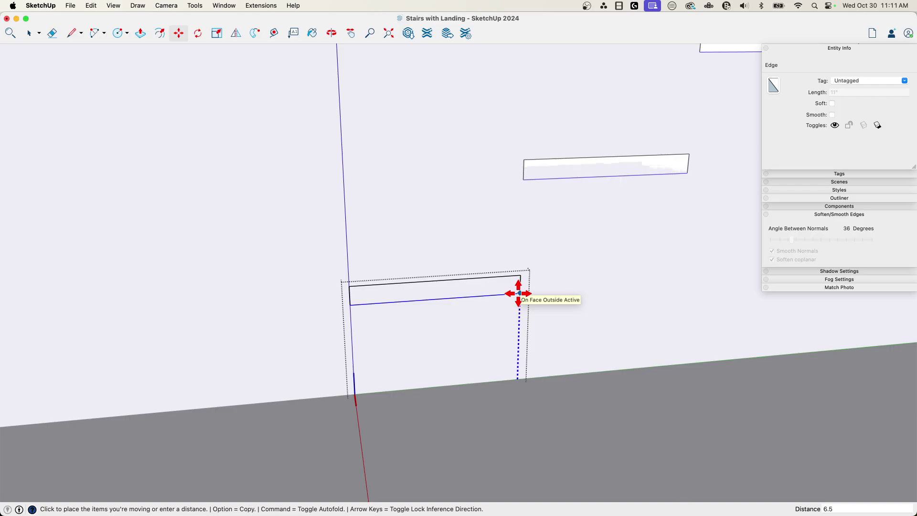
left_click(518, 293)
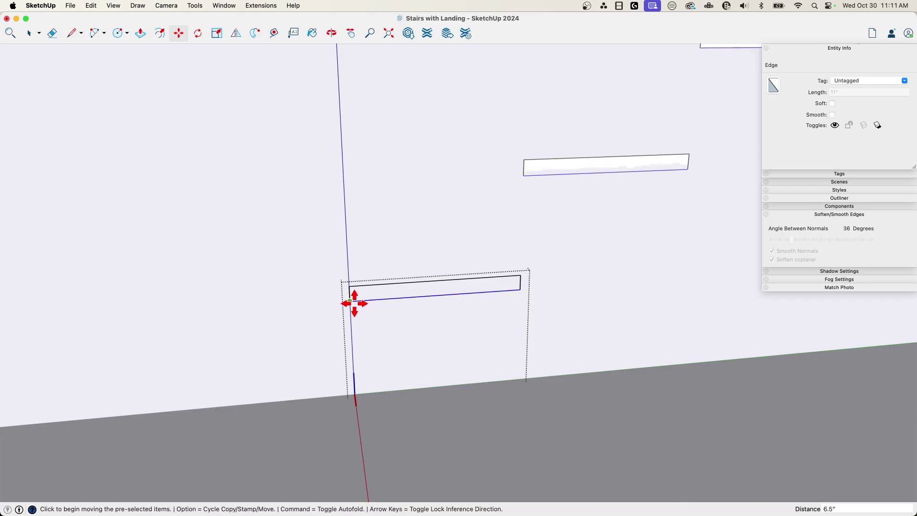
Move the tread profile's short front edge outward 3/4" to form the nosing.
key("space")
key("m")
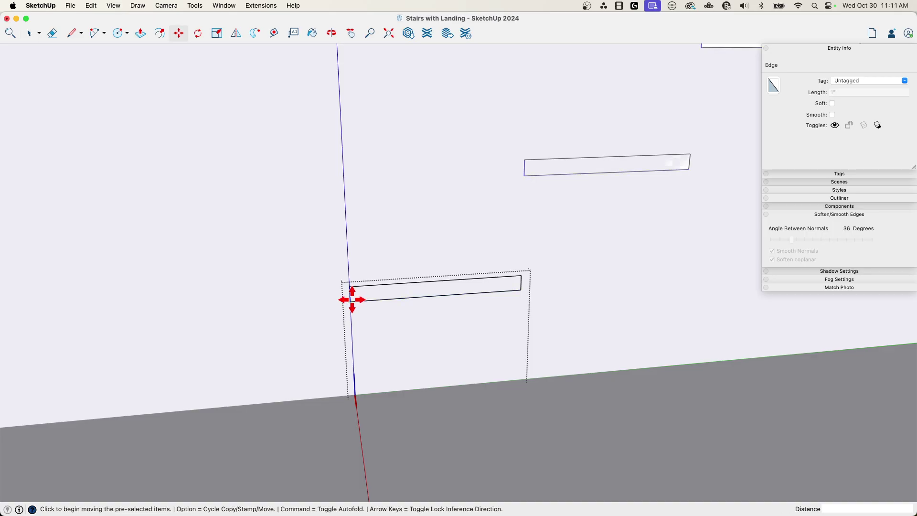
left_click(352, 300)
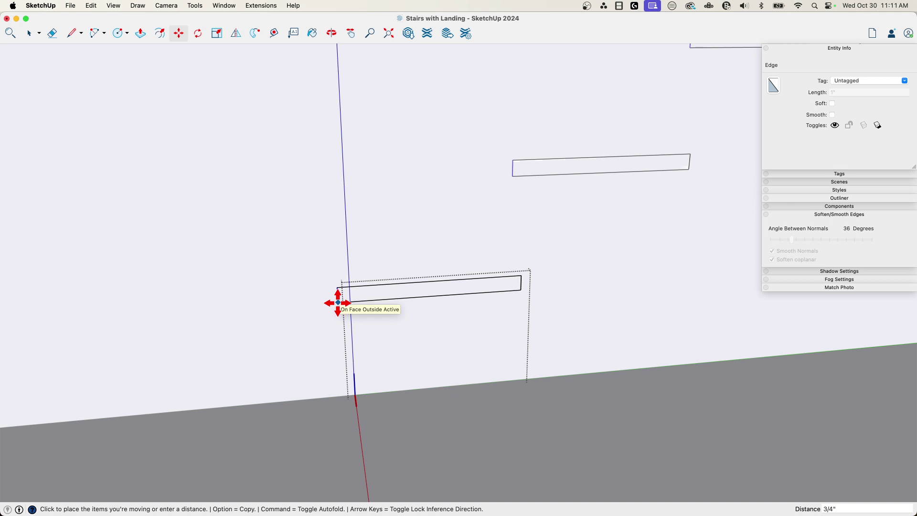
type("3")
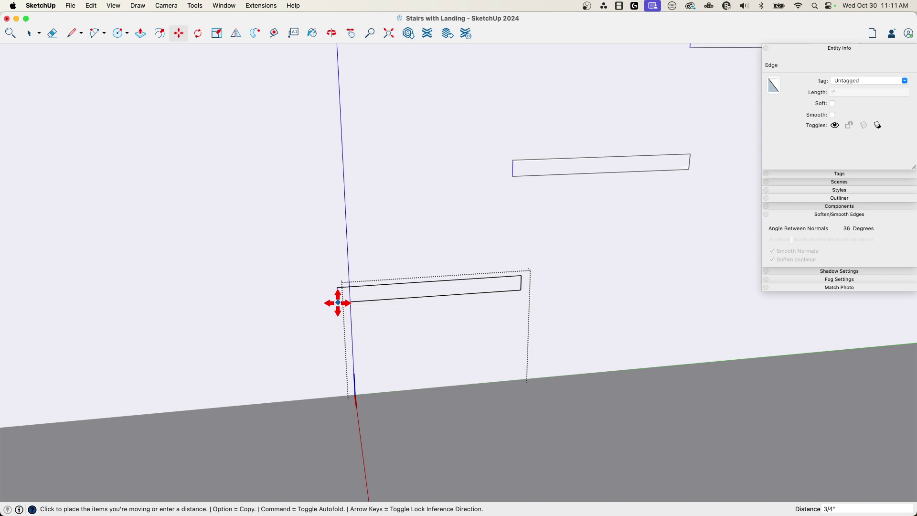
type("/4")
key("Return")
scroll(430, 399, "up", 10)
key("space")
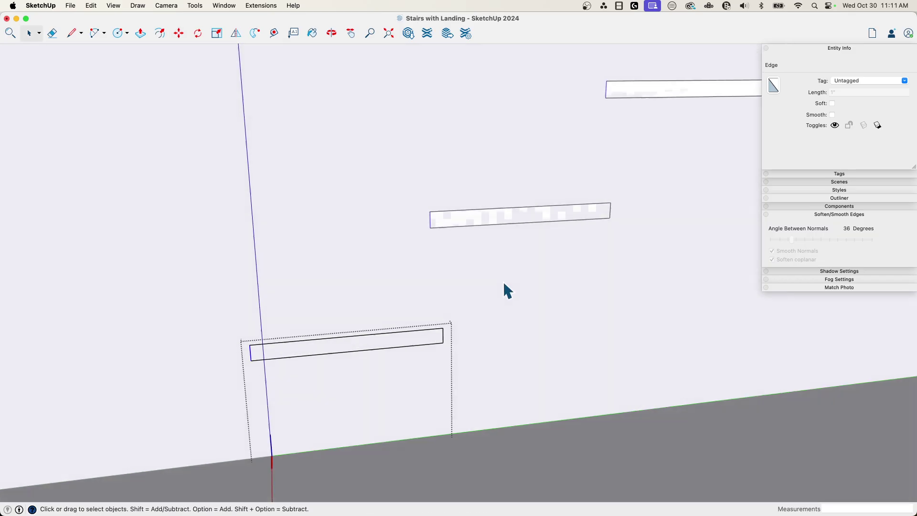
Extend the tread profile at the back by moving its short rear edge outward 1".
middle_click_drag(451, 323, 449, 348)
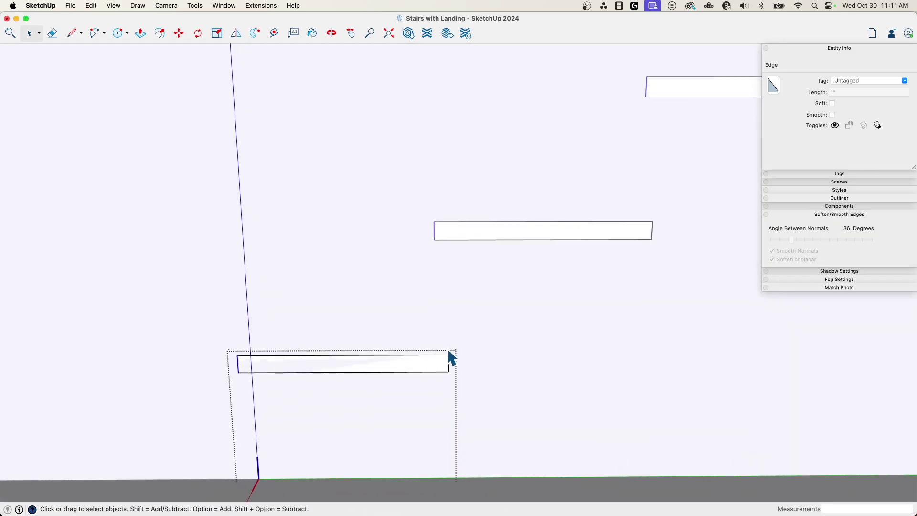
key("m")
left_click(448, 363)
type("1")
key("Return")
Select the whole tread profile inside the component and make it a group.
key("space")
key("super+a")
right_click(386, 366)
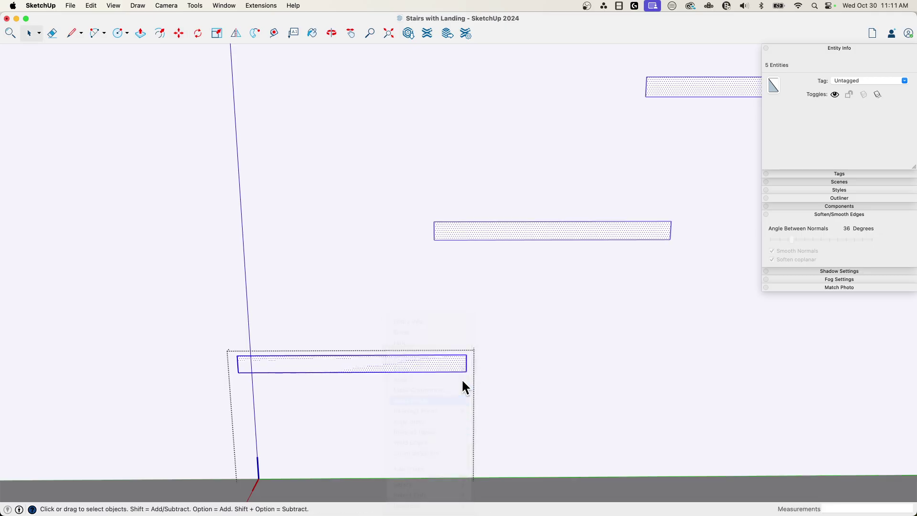
Draw a 1" thick riser profile from the tread's underside to the floor, set back 3/4" from the tread's front edge.
key("l")
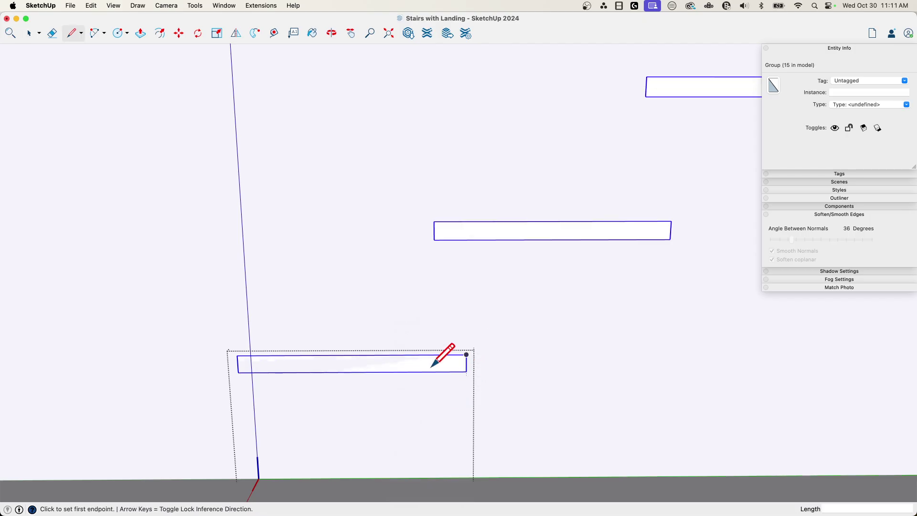
left_click(242, 374)
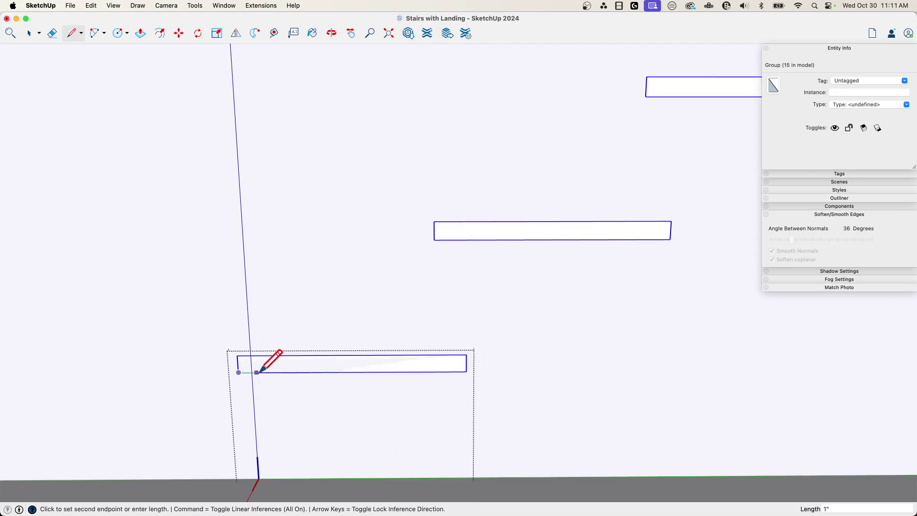
key("Escape")
left_click(239, 372)
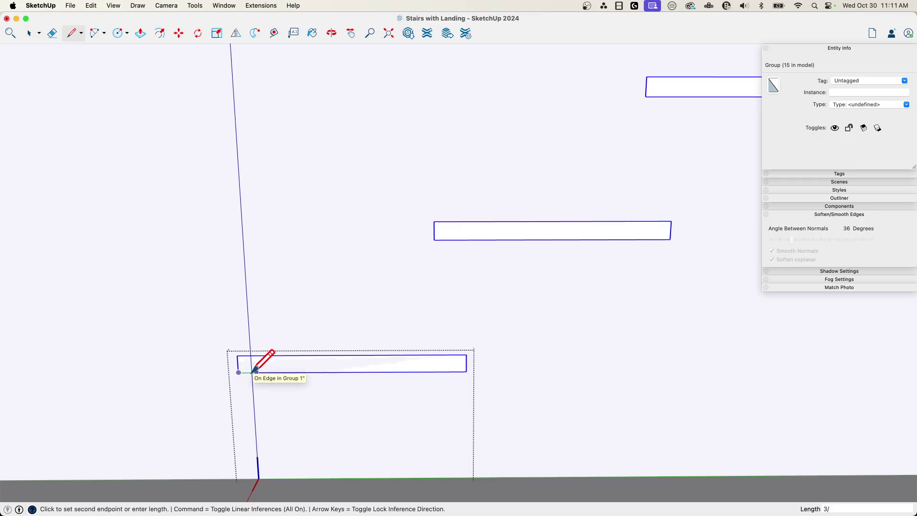
left_click(251, 372)
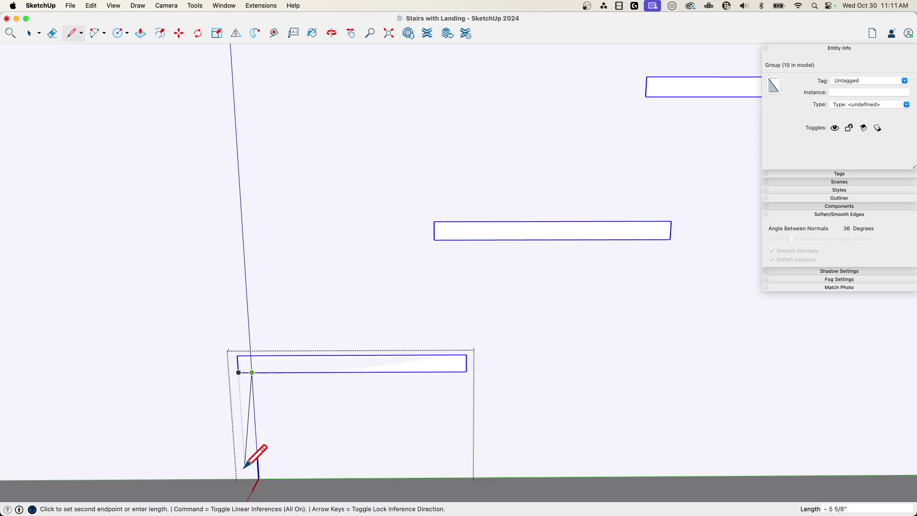
left_click(258, 478)
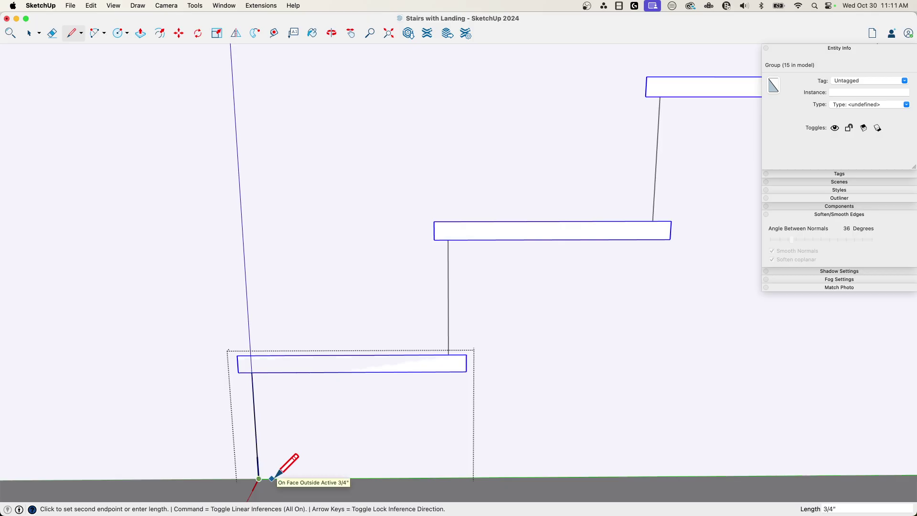
type("1")
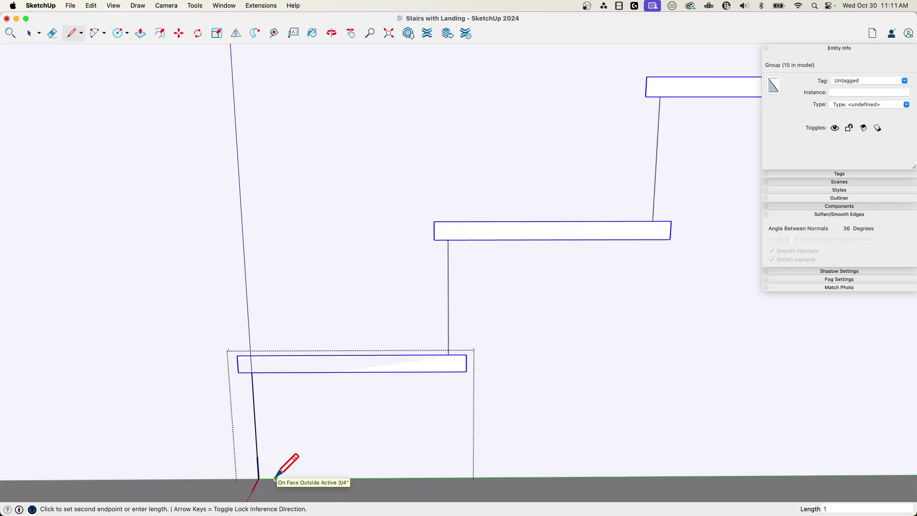
left_click(276, 477)
left_click(270, 372)
left_click(251, 372)
key("space")
Select the riser face together with its edges and make it a group.
left_click(248, 374)
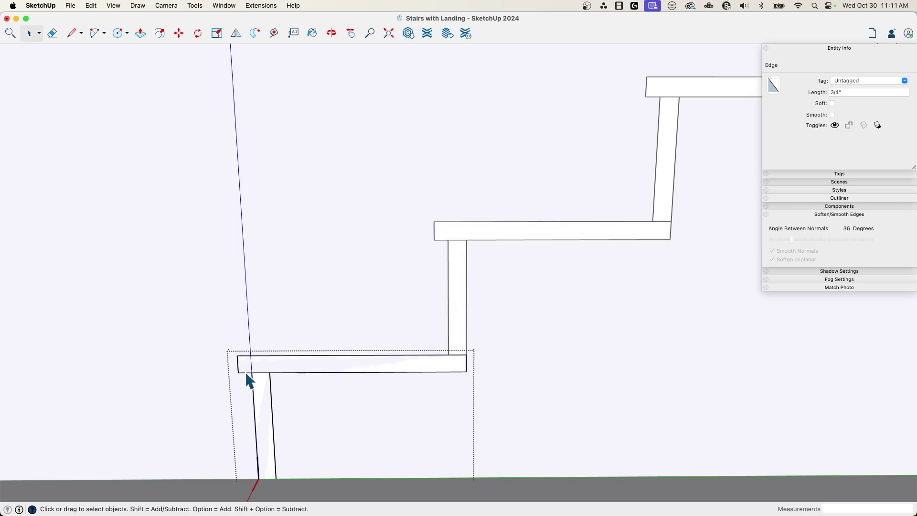
left_click(247, 375)
double_click(267, 440)
right_click(260, 433)
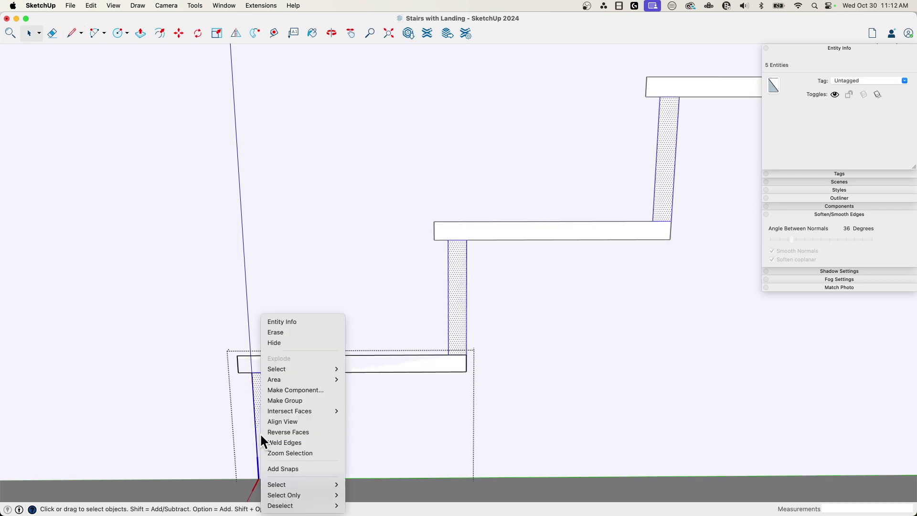
left_click(292, 401)
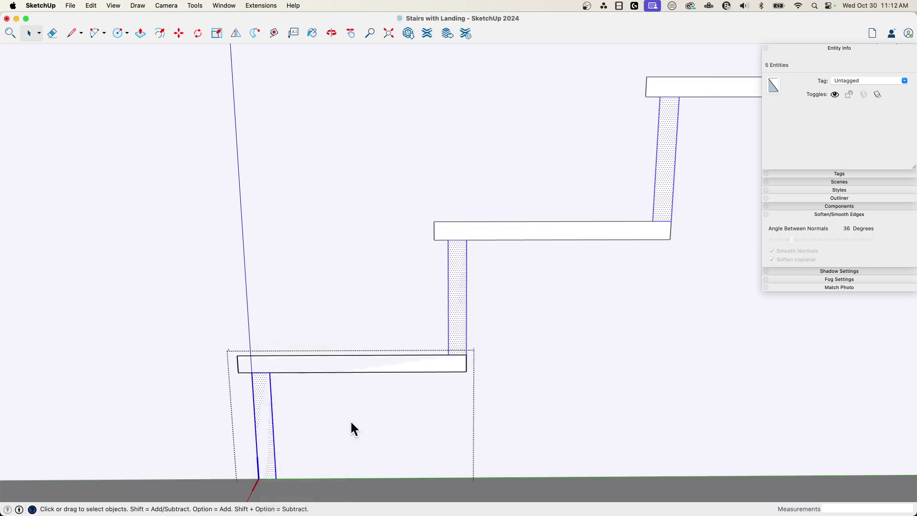
Open the tread group and extrude its profile 3' outward from the wall with Push/Pull.
middle_click_drag(399, 446, 274, 360)
key("p")
key("space")
double_click(273, 366)
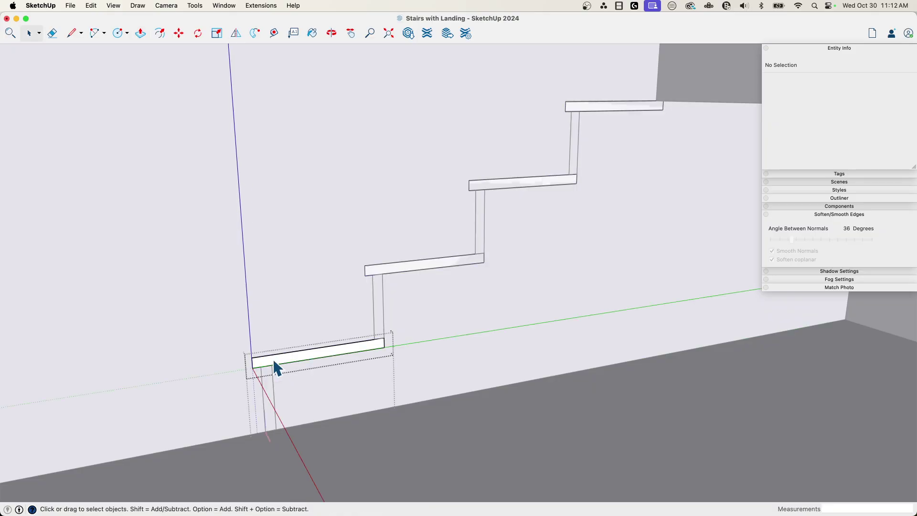
key("p")
left_click(272, 369)
left_click(315, 414)
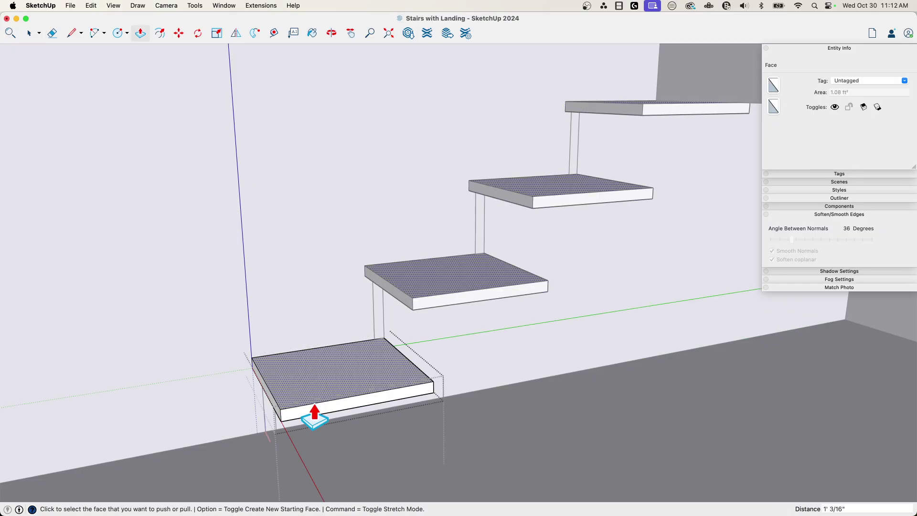
type("3'")
key("Return")
scroll(314, 414, "down", 3)
middle_click_drag(315, 414, 653, 159)
key("space")
Extrude the riser profile out from the wall to the same 3' width with Push/Pull.
scroll(653, 158, "down", 3)
middle_click_drag(396, 346, 359, 357)
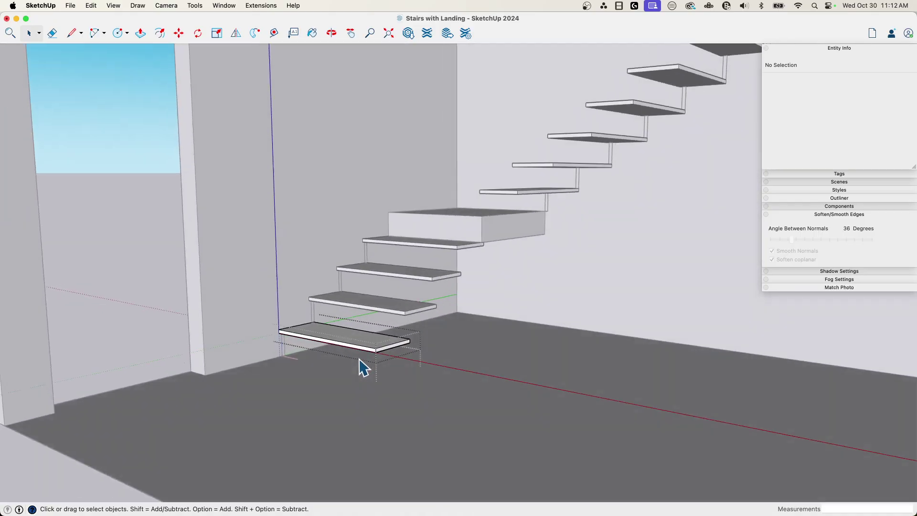
scroll(361, 366, "up", 6)
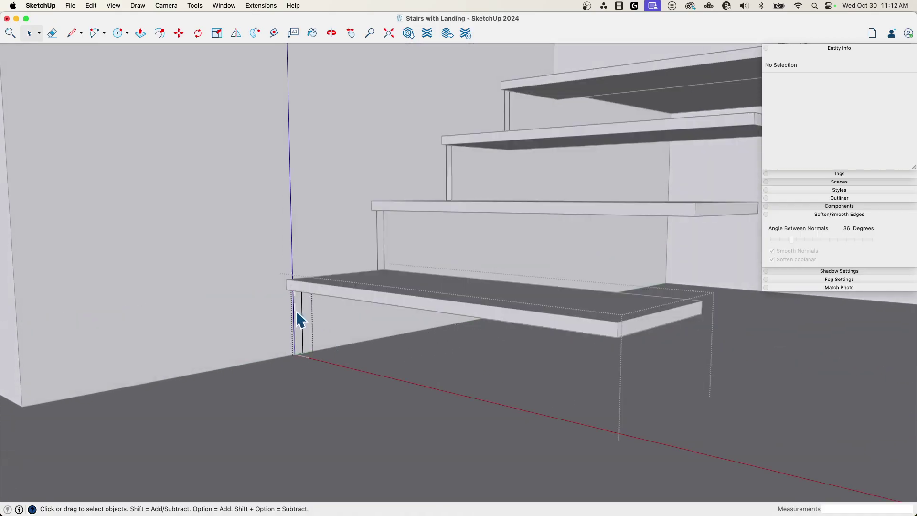
key("p")
double_click(297, 312)
key("space")
Open the landing group and copy the top edge of its lower-flight side 1" down the face.
scroll(299, 311, "down", 6)
middle_click_drag(299, 311, 190, 413)
scroll(353, 342, "up", 6)
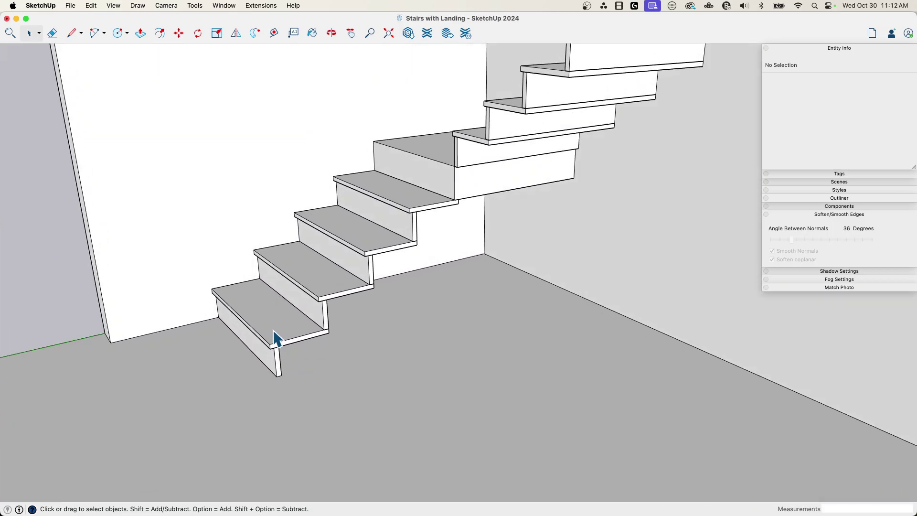
middle_click_drag(338, 333, 407, 272)
scroll(407, 273, "up", 5)
scroll(352, 268, "up", 2)
double_click(352, 262)
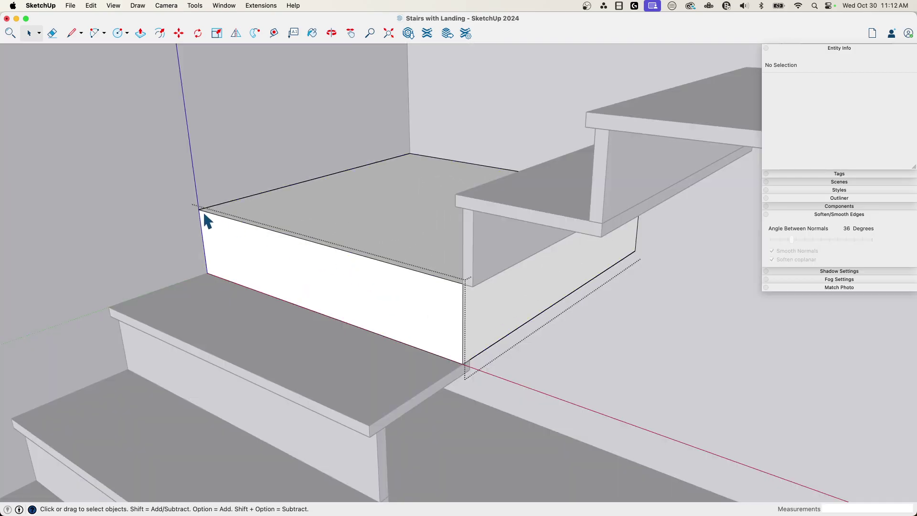
key("l")
key("space")
left_click(214, 214)
key("m")
key("alt")
left_click(214, 215)
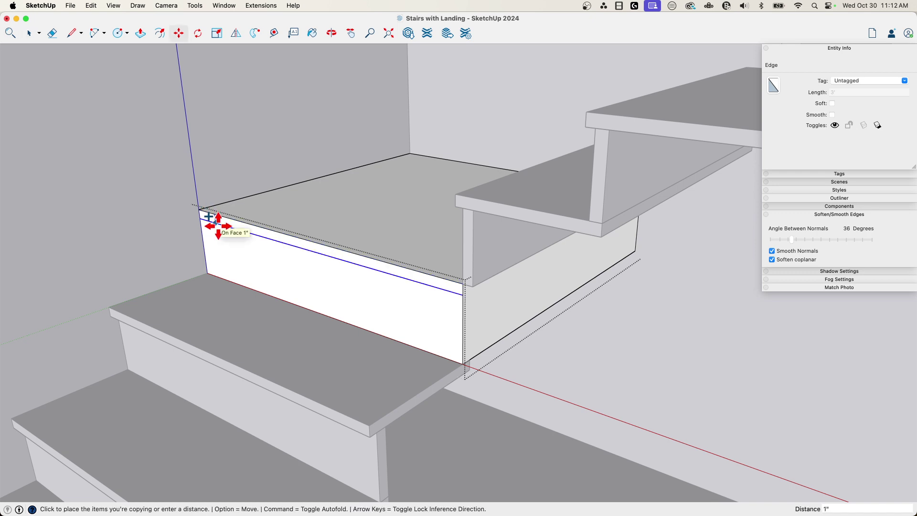
left_click(215, 222)
Pull the thin strip along the landing's top edge outward 3/4" to create a nosing.
key("p")
left_click(206, 230)
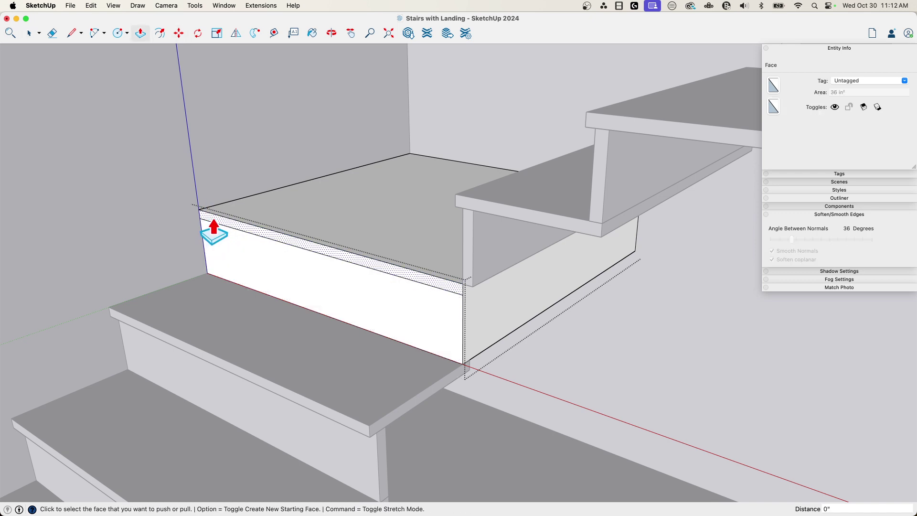
left_click(209, 230)
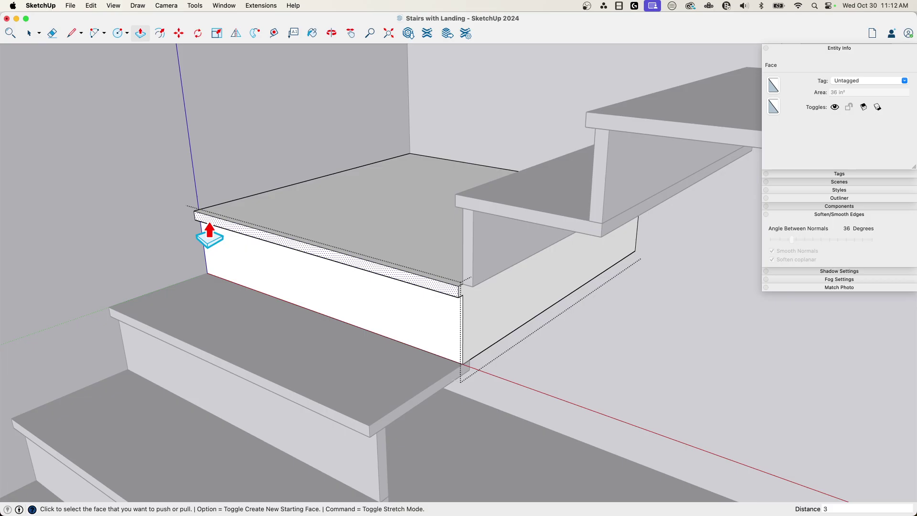
key("Return")
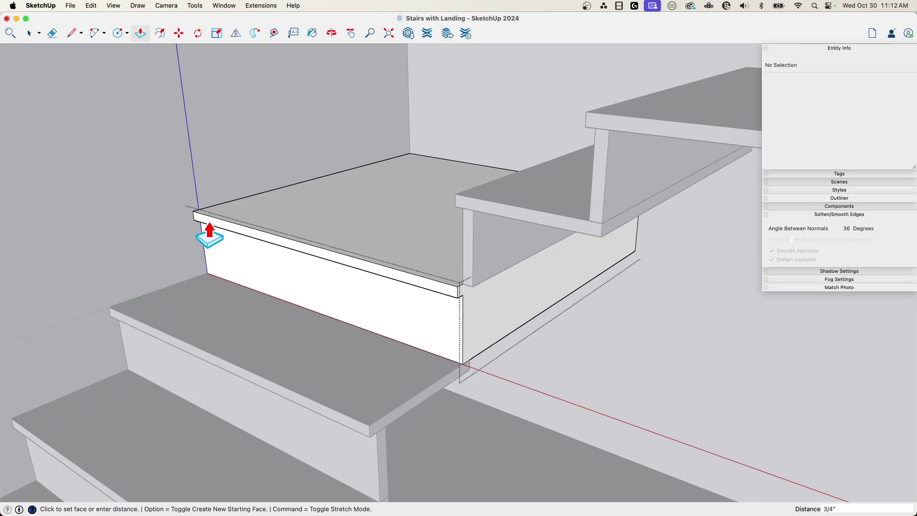
key("space")
scroll(275, 295, "down", 3)
middle_click_drag(275, 295, 189, 391)
scroll(291, 254, "down", 6)
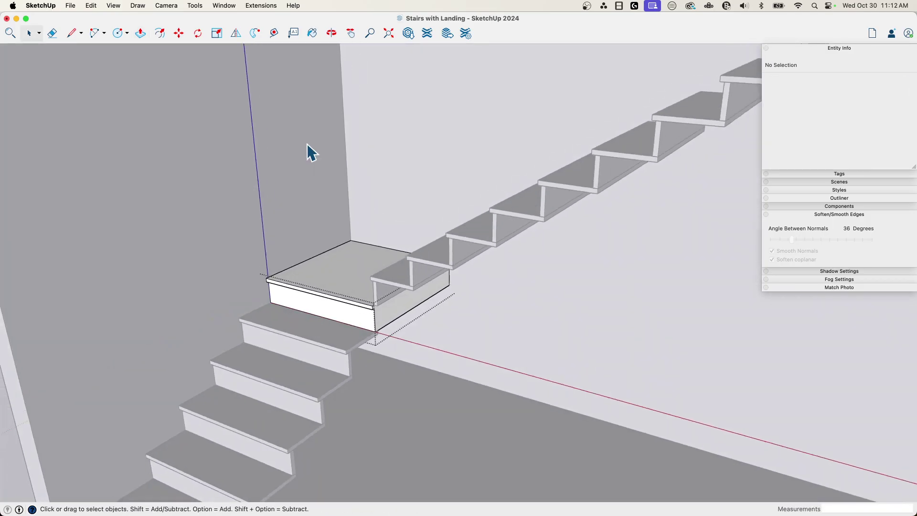
middle_click_drag(307, 149, 410, 187)
scroll(660, 317, "down", 3)
scroll(356, 211, "up", 2)
scroll(434, 172, "up", 3)
double_click(415, 159)
key("p")
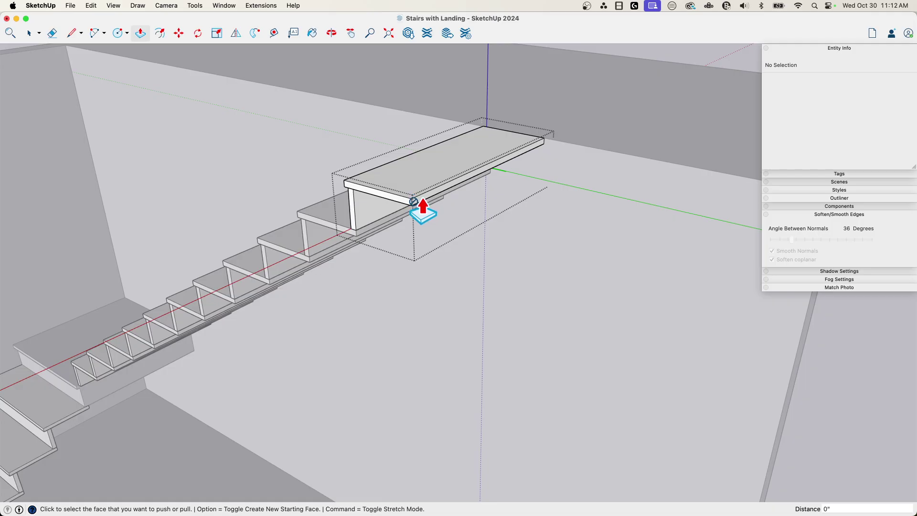
key("space")
middle_click_drag(495, 195, 576, 286)
left_click(637, 254)
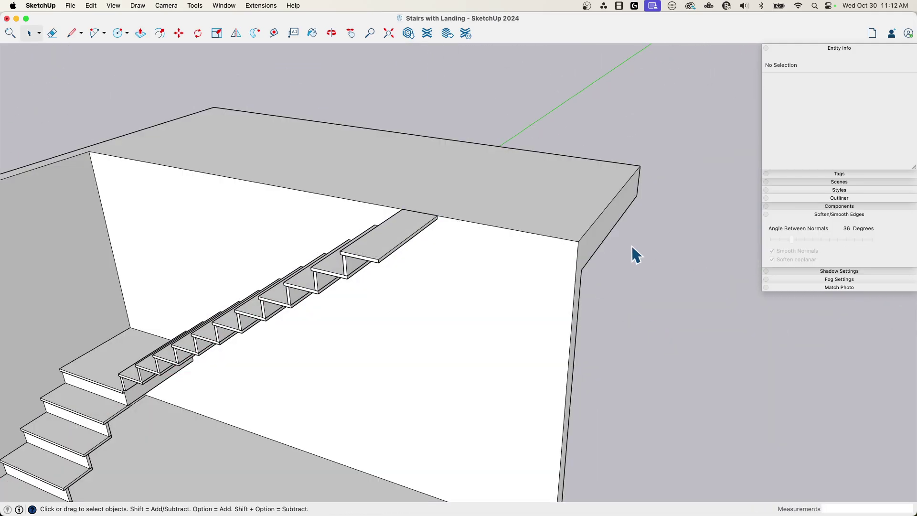
Make the topmost Stair component unique and open it for editing.
right_click(385, 260)
left_click(431, 274)
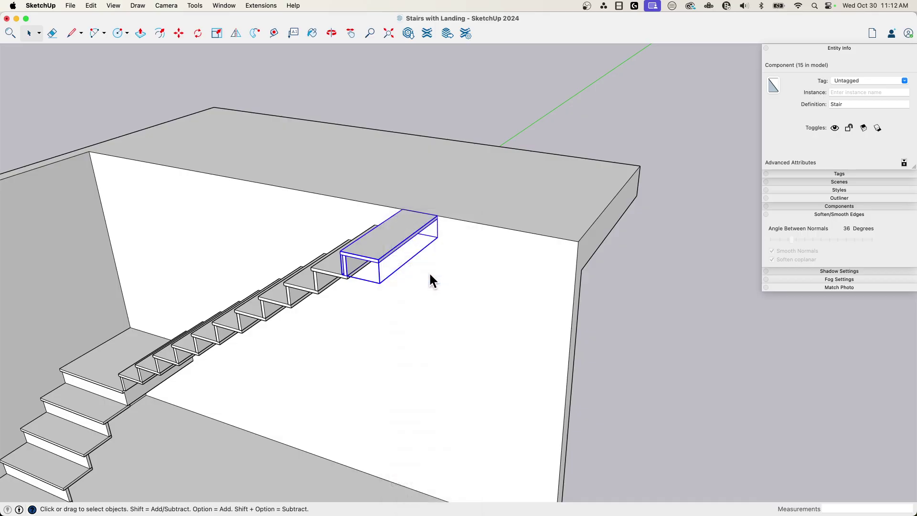
scroll(423, 268, "up", 2)
double_click(384, 230)
key("p")
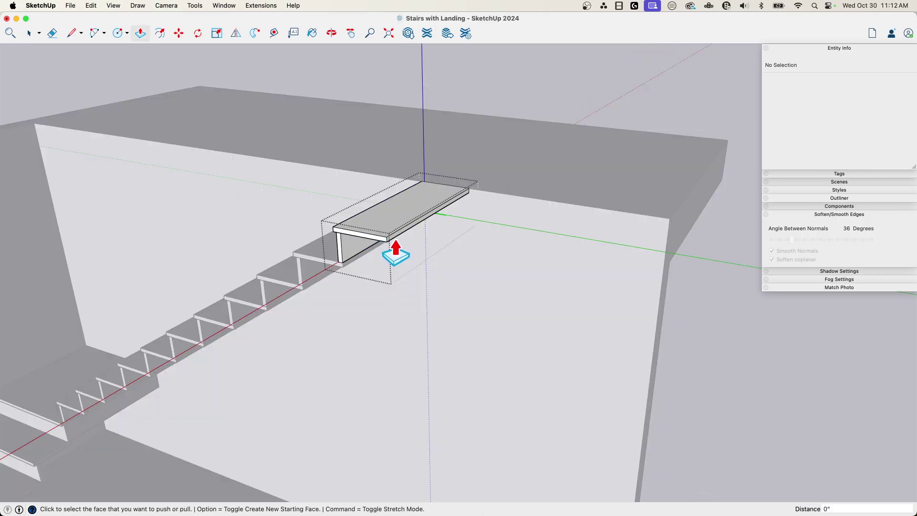
key("space")
key("p")
Extend the unique top stair's tread 2' along the back wall with Push/Pull, and close the component.
left_click(398, 248)
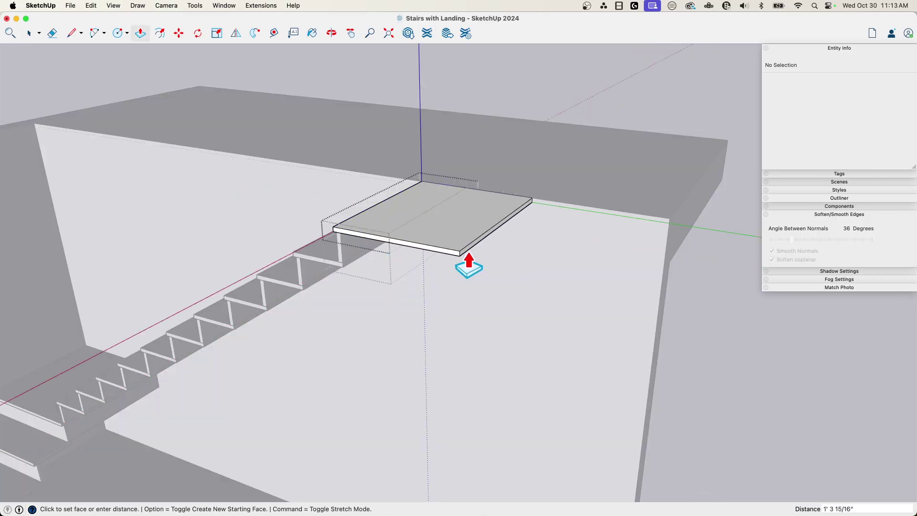
left_click(469, 263)
double_click(469, 253)
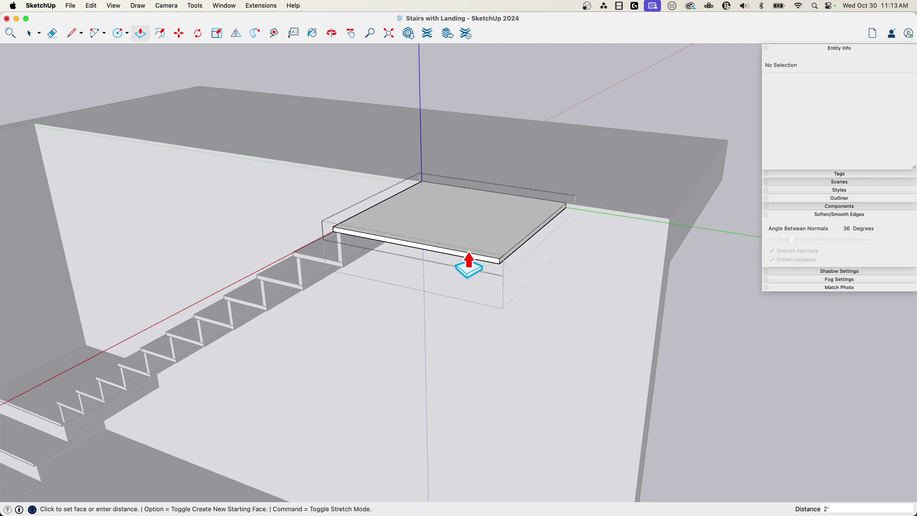
middle_click_drag(469, 253, 573, 292)
key("space")
left_click(597, 298)
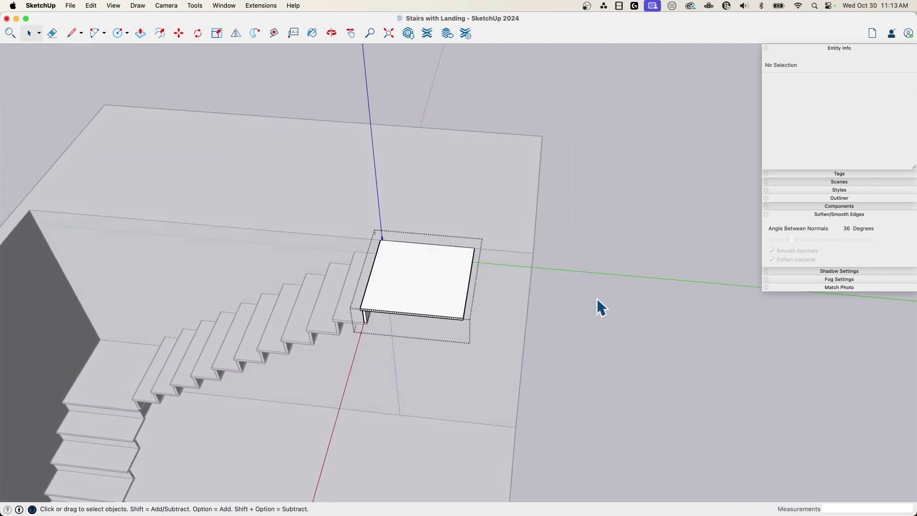
left_click(597, 299)
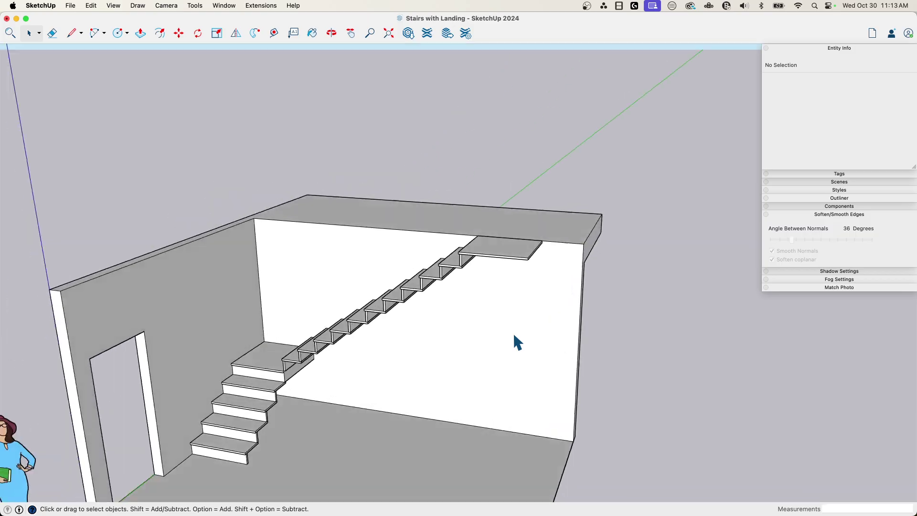
Examine the whole staircase from several angles, from the upper flight and landing down to the first riser.
middle_click_drag(514, 336, 396, 386)
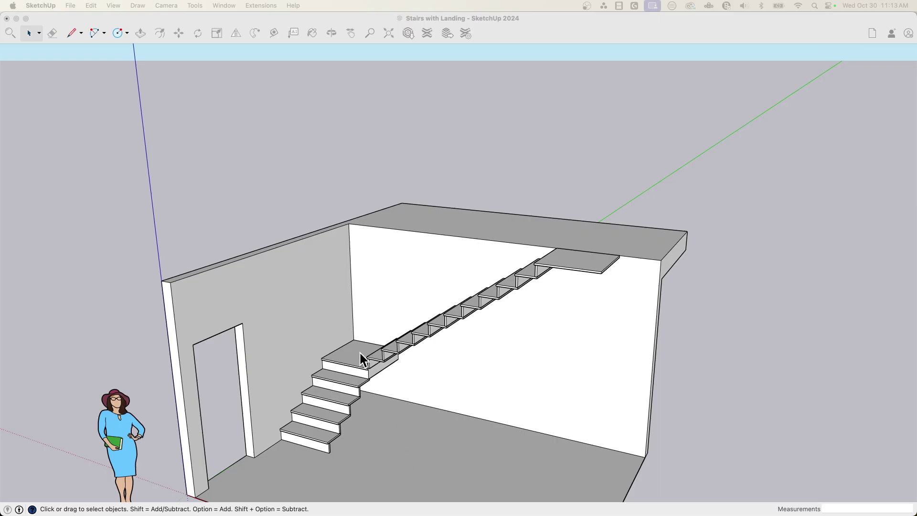
left_click(397, 435)
scroll(340, 432, "up", 3)
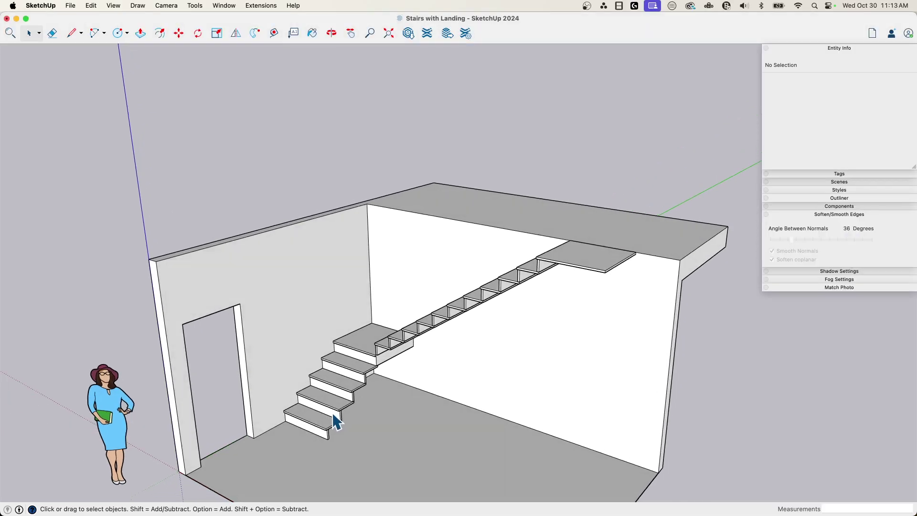
mouse_move(333, 410)
middle_mouse_down()
mouse_move(322, 358)
mouse_move(395, 263)
middle_mouse_up()
scroll(397, 270, "down", 3)
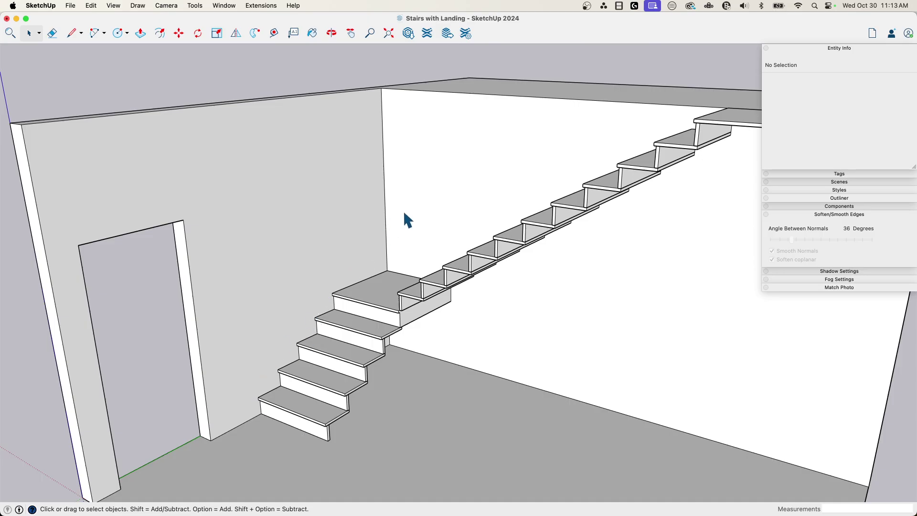
middle_click_drag(439, 192, 684, 93)
middle_click_drag(545, 87, 221, 430)
scroll(253, 370, "up", 6)
key("l")
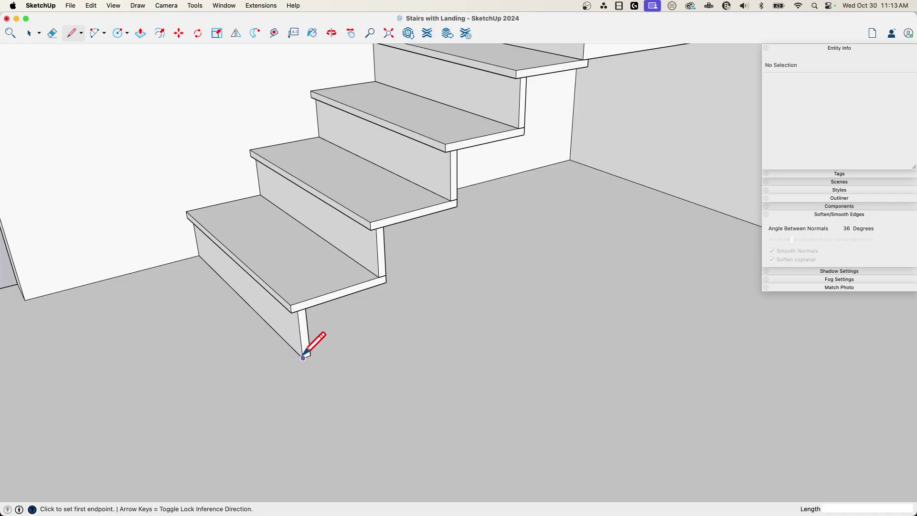
left_click(302, 357)
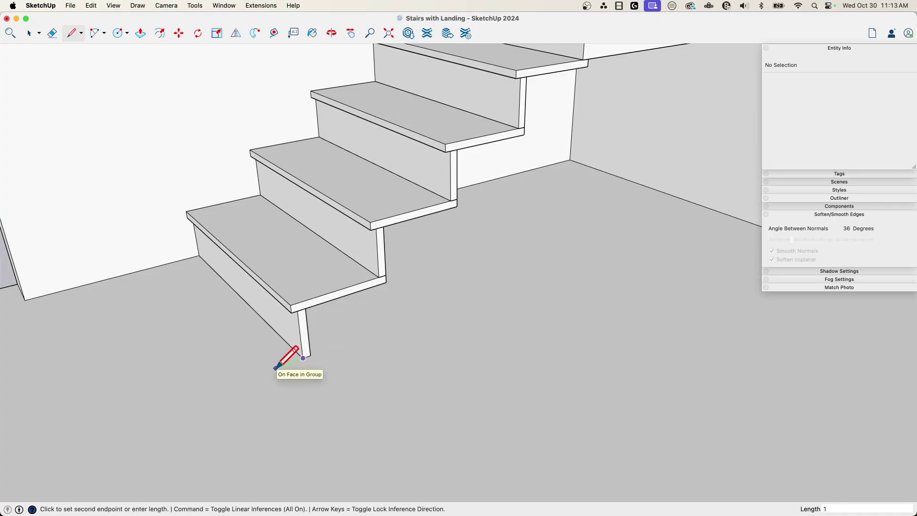
key("Return")
middle_click_drag(275, 368, 260, 346)
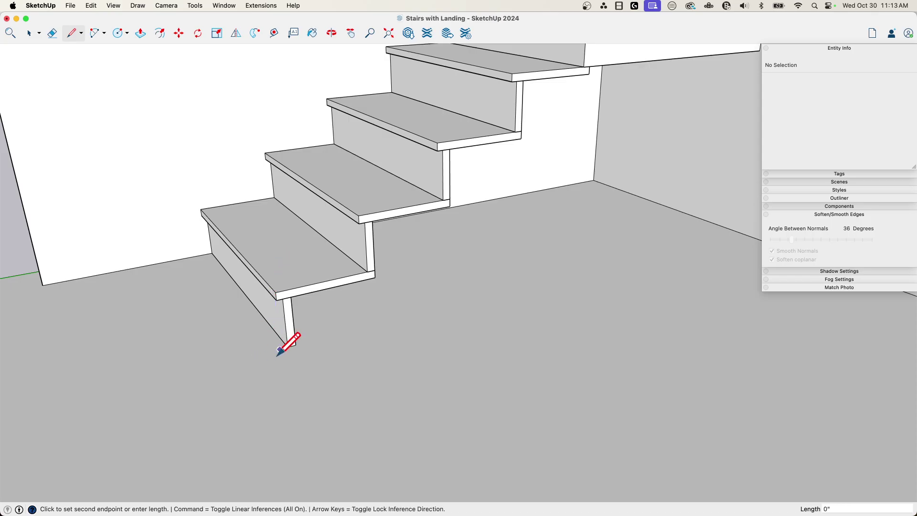
key("Escape")
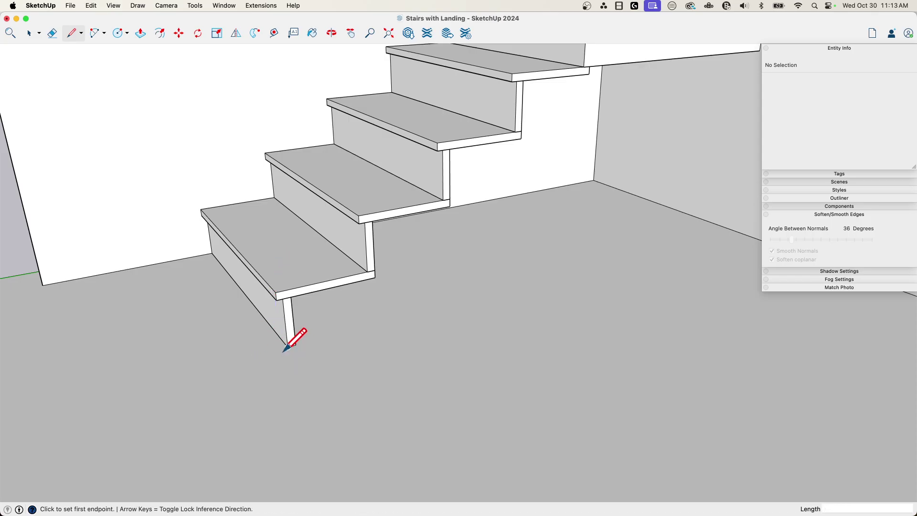
Draw a 2" line forward from the first riser's bottom outer corner, then a vertical line to tread height and 30" further up.
left_click(288, 347)
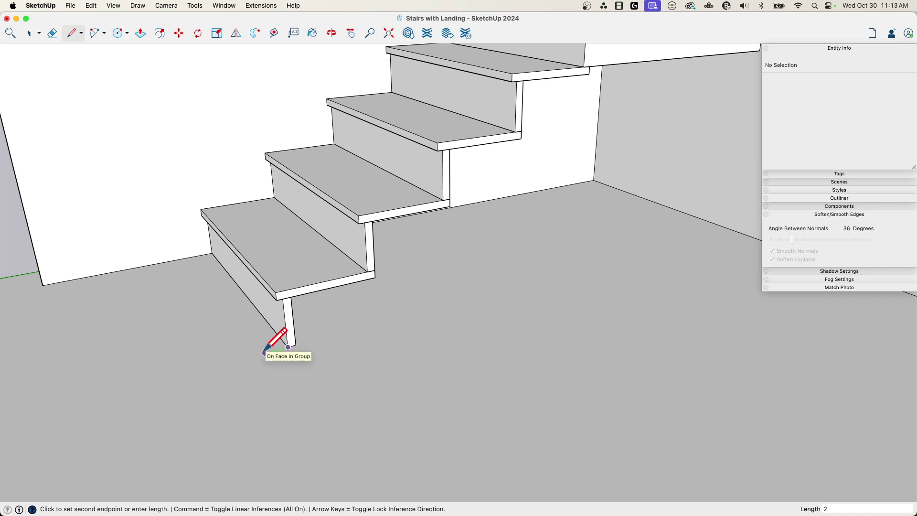
key("Return")
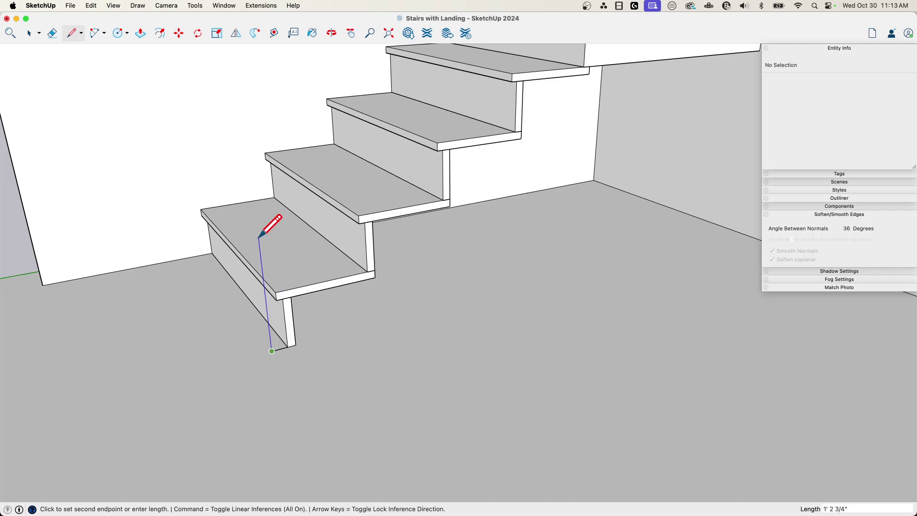
left_click(265, 295)
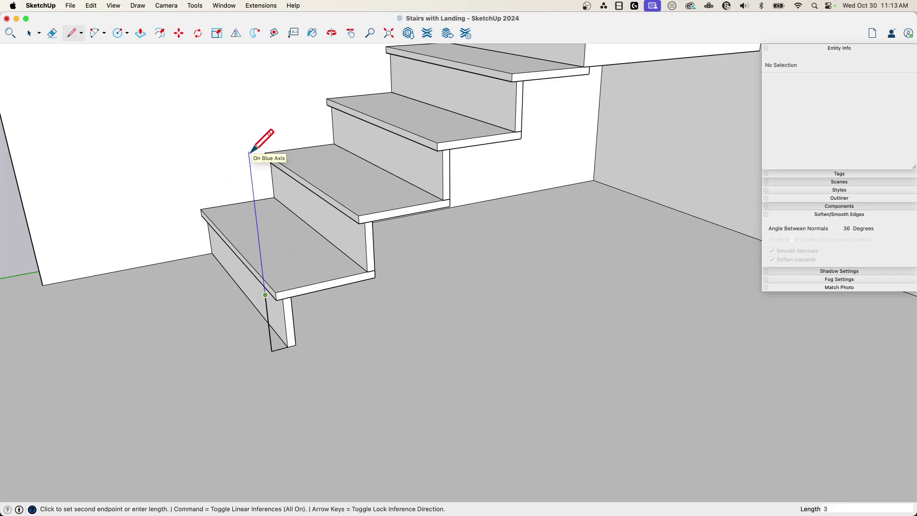
key("Return")
key("space")
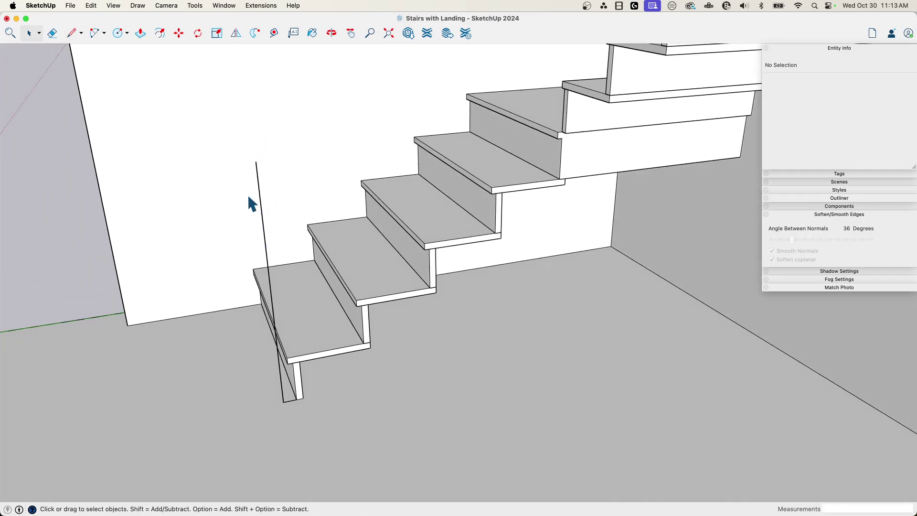
scroll(278, 358, "down", 1)
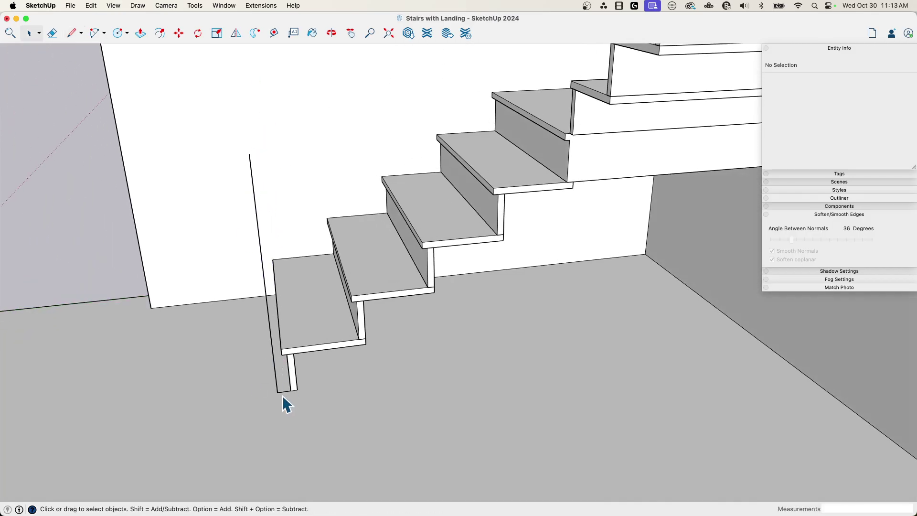
Copy the three drawn edges from the first riser's bottom corner to the matching corner of the second riser.
left_click(276, 388, "shift")
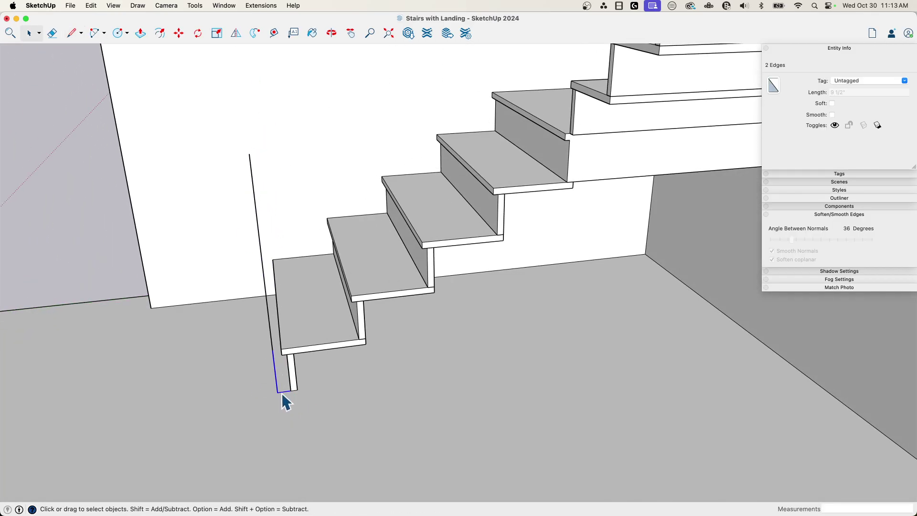
left_click(269, 323, "shift")
key("m")
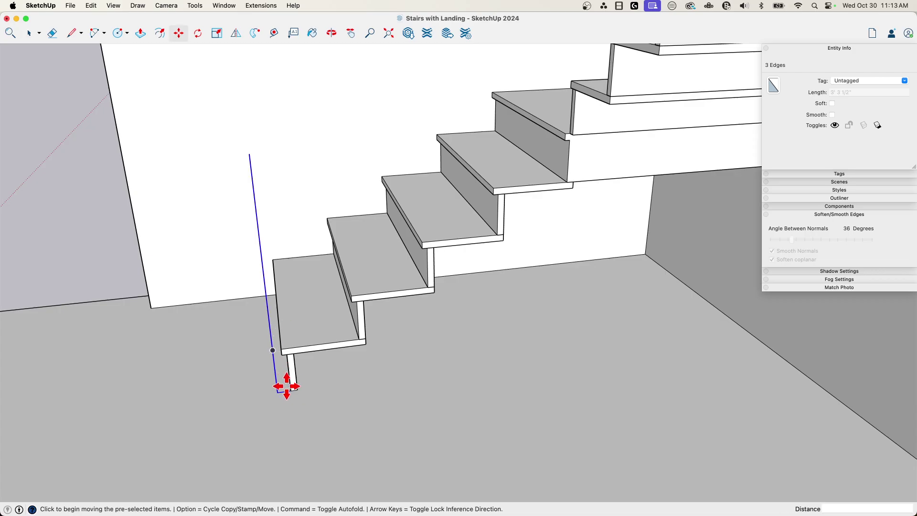
left_click(289, 392)
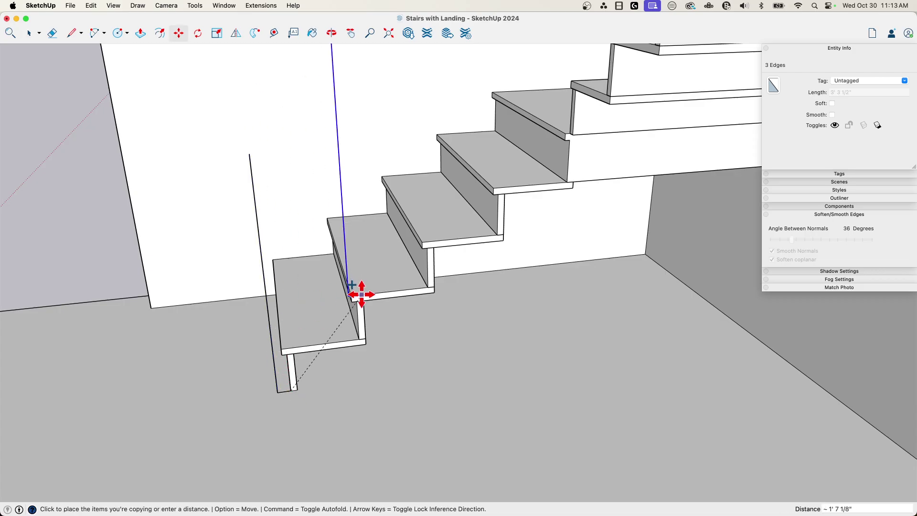
left_click(361, 339)
key("l")
key("space")
Connect the tops of the two vertical lines and continue the sloped line in the same direction up past the landing.
middle_click_drag(293, 359, 267, 345)
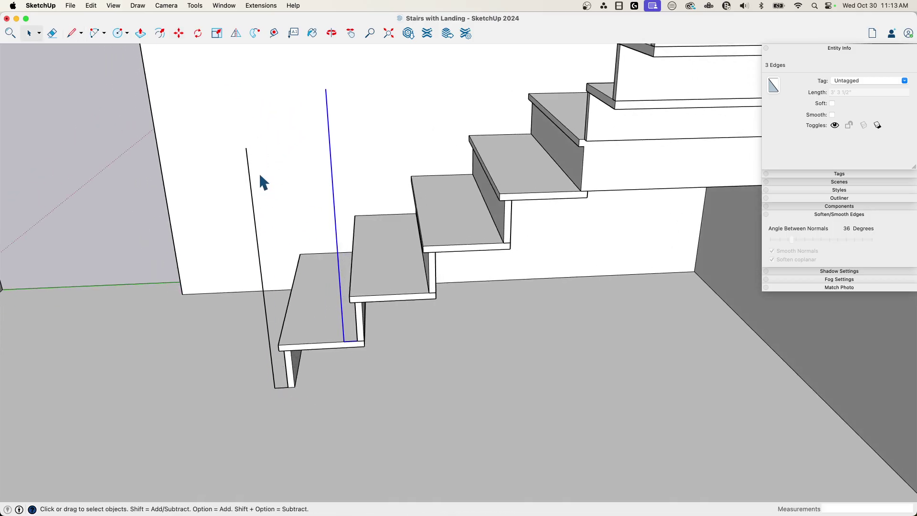
middle_click_drag(260, 175, 179, 259)
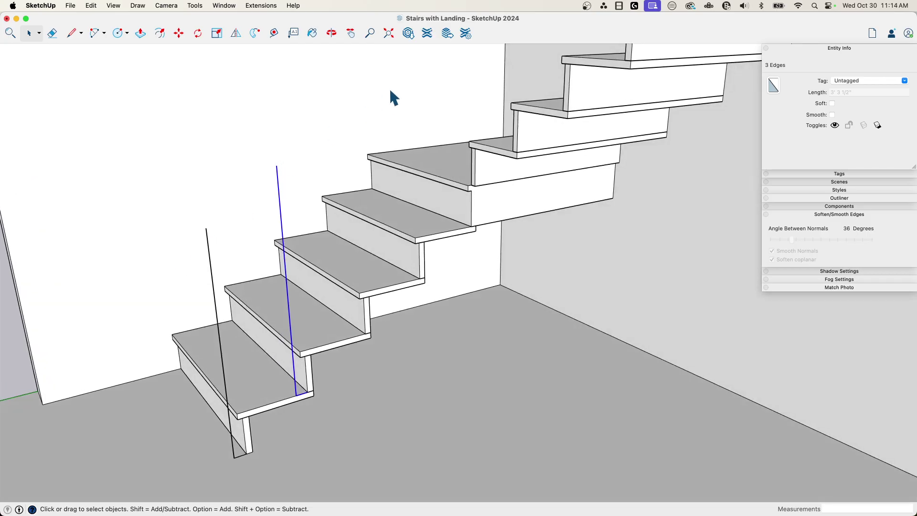
mouse_move(252, 239)
middle_mouse_down()
mouse_move(228, 213)
mouse_move(215, 213)
middle_mouse_up()
key("l")
left_click(197, 222)
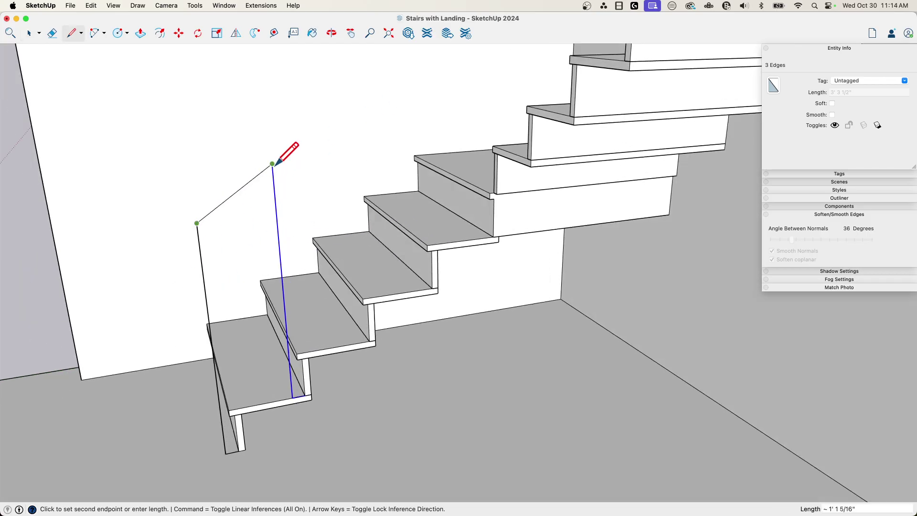
left_click(272, 164)
middle_click_drag(368, 144, 459, 138)
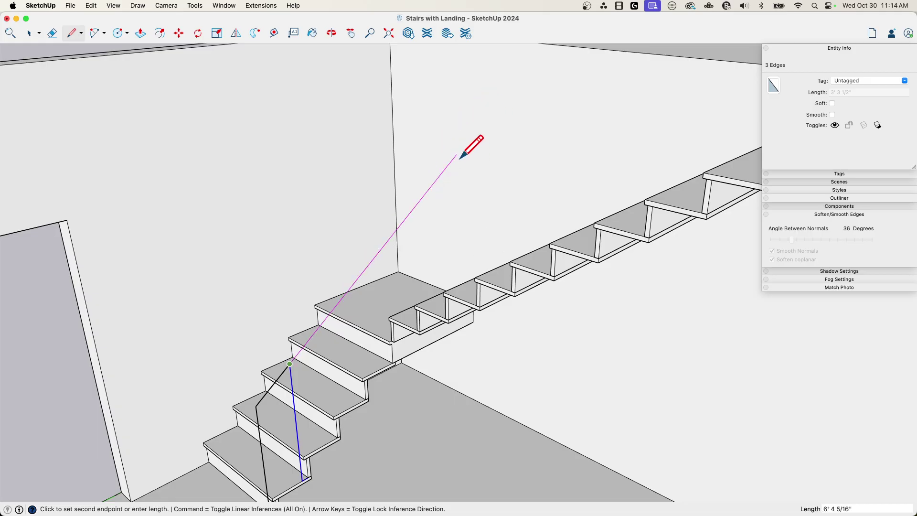
left_click(493, 125)
key("space")
Draw a 3' 10" base line along the floor and a vertical line at the landing corner up past the slope, closing the wall face.
middle_click_drag(296, 373, 288, 332)
key("l")
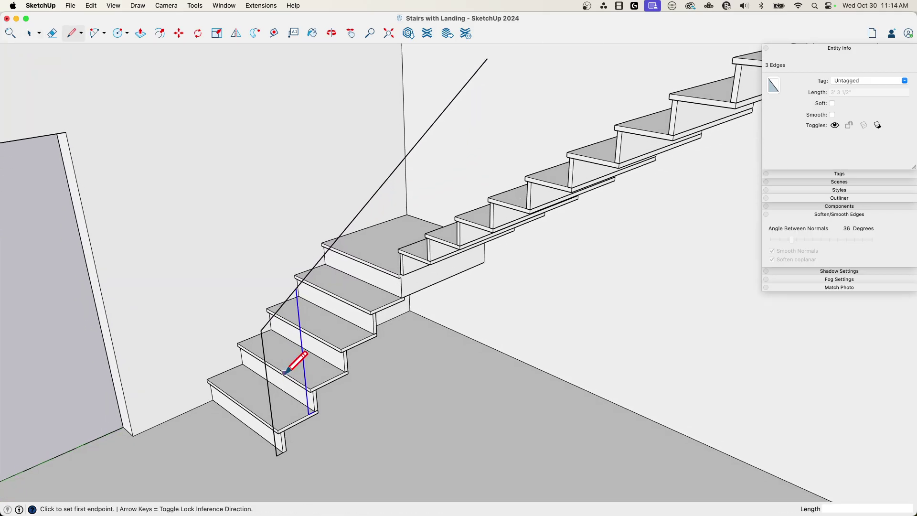
left_click(277, 454)
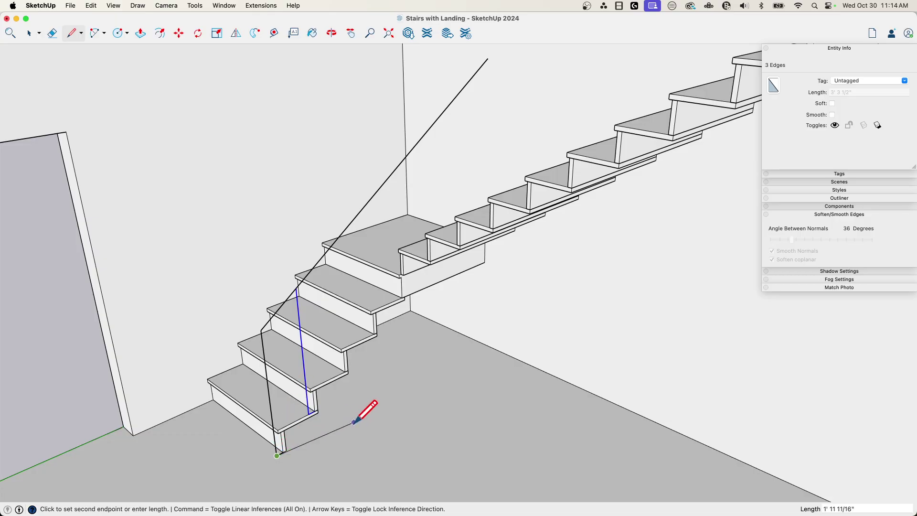
left_click(401, 287)
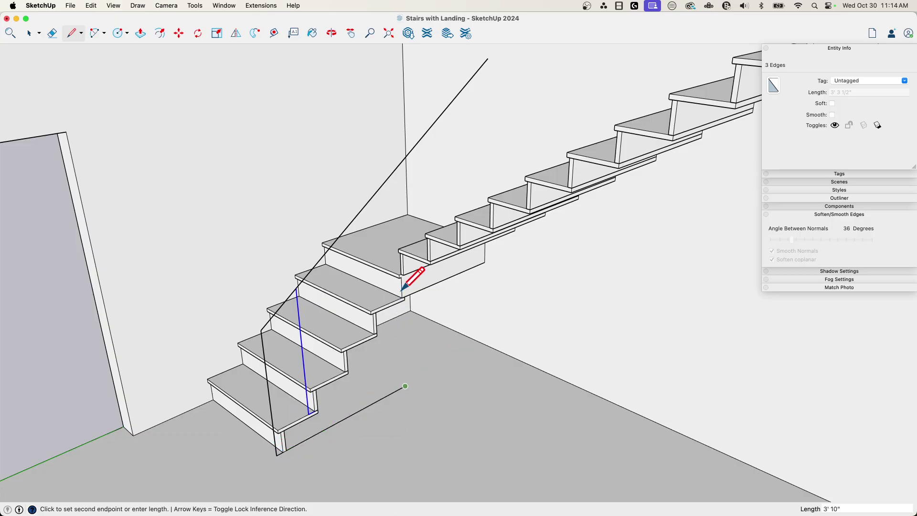
left_click(398, 164)
Erase the copied construction edges inside the wall face and the sloped line's overshoot beyond the landing corner.
key("e")
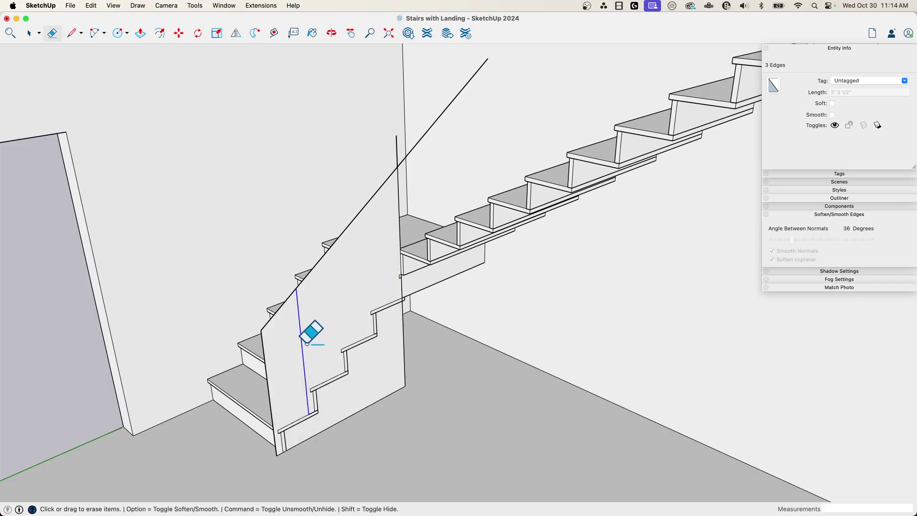
left_click_drag(307, 343, 312, 334)
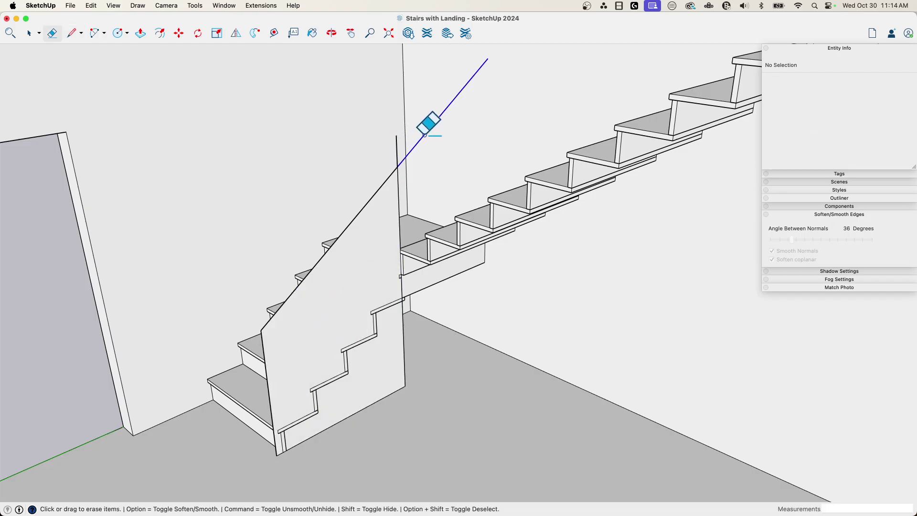
left_click_drag(420, 136, 399, 152)
key("space")
Copy the lower flight's wall face from its bottom front corner to the landing corner below the upper flight's first riser.
scroll(377, 215, "down", 2)
left_click(311, 344)
key("m")
scroll(305, 404, "up", 3)
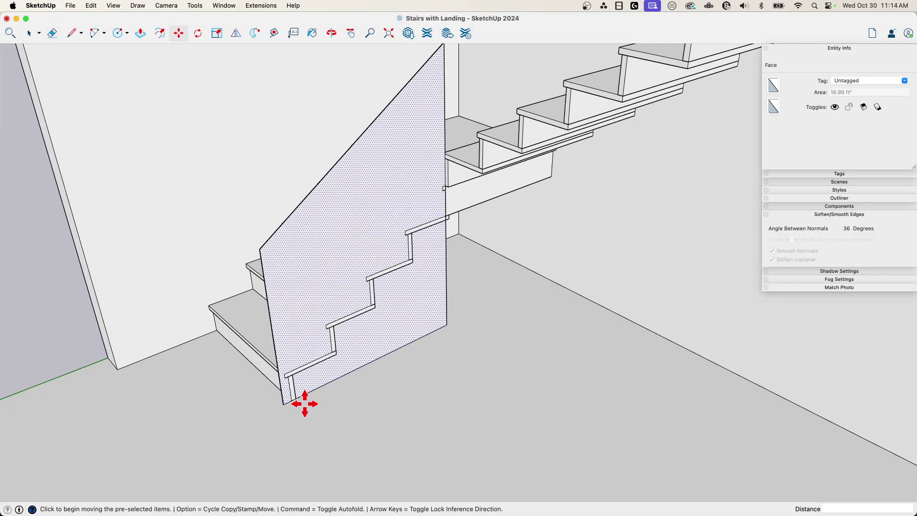
middle_click_drag(304, 403, 300, 402)
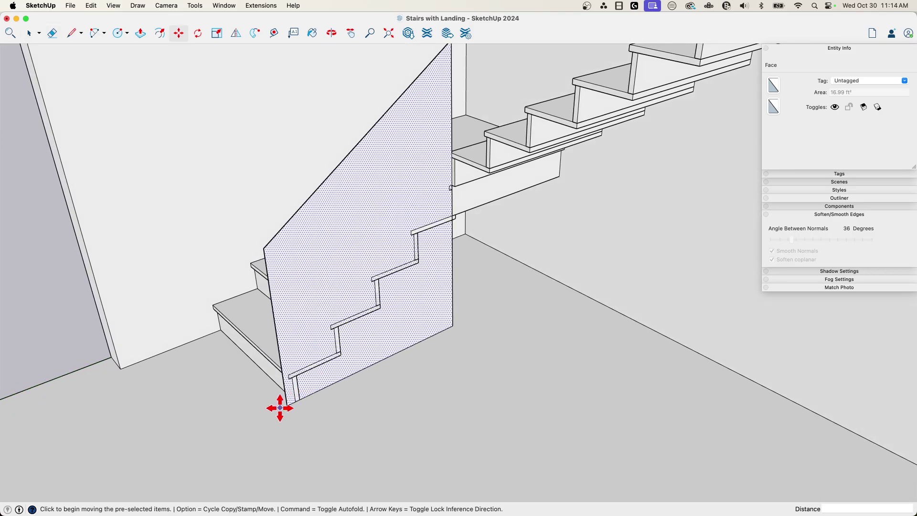
left_click(285, 406)
key("alt")
scroll(434, 219, "down", 3)
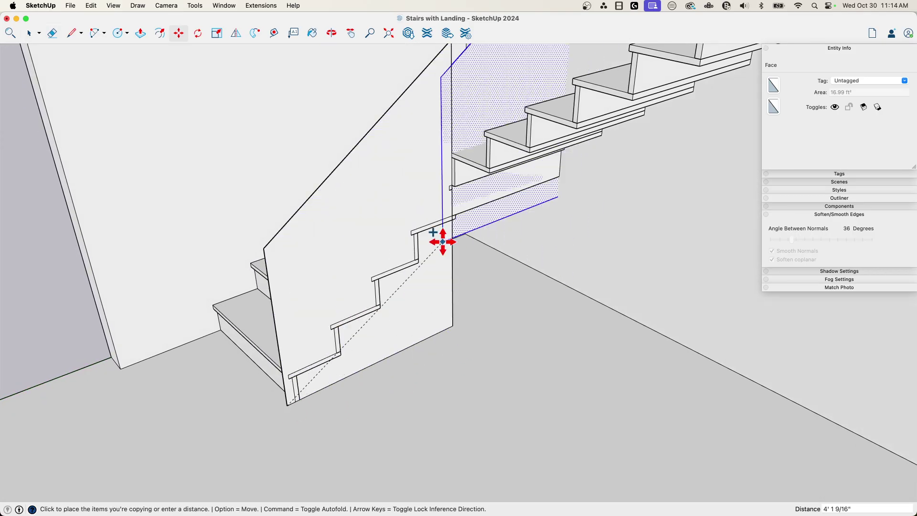
scroll(497, 151, "up", 3)
scroll(497, 152, "up", 6)
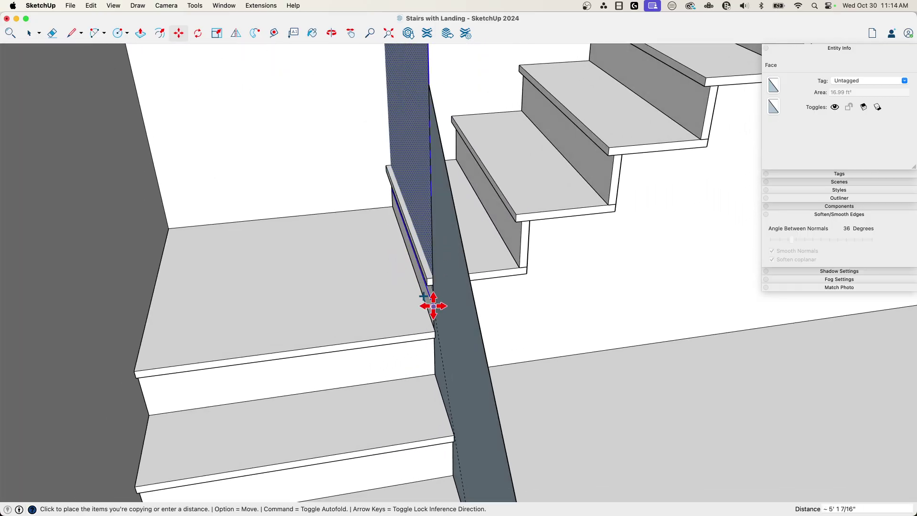
left_click(433, 328)
Rotate the copied wall face about the landing corner so it runs along the upper flight.
key("q")
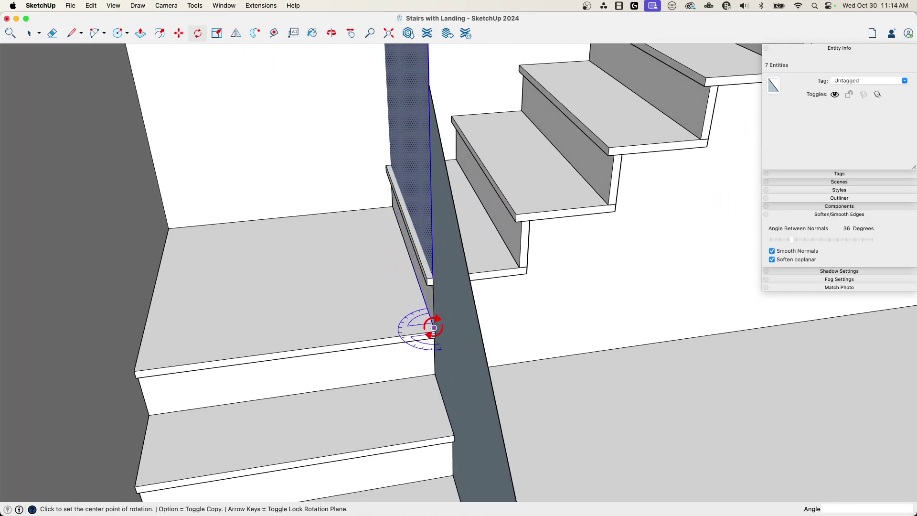
left_click(426, 304)
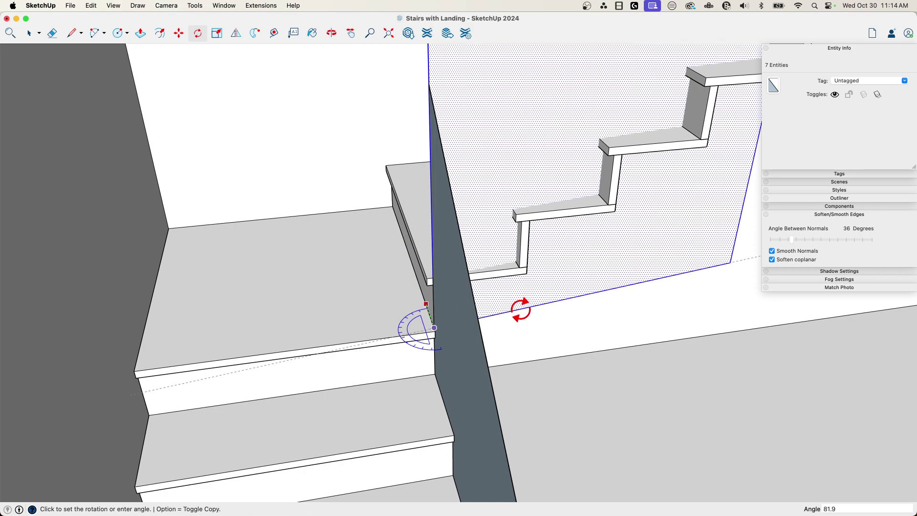
left_click(519, 315)
key("space")
scroll(518, 316, "down", 4)
middle_click_drag(518, 315, 402, 290)
Extrude the lower flight's wall face 4" outward, away from the stairs.
key("p")
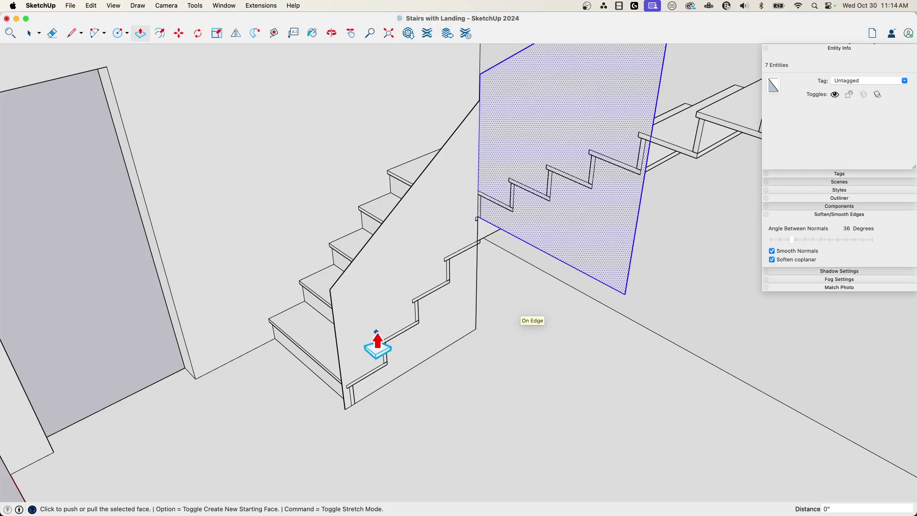
key("space")
left_click(376, 333)
key("p")
left_click(369, 307)
left_click(379, 317)
scroll(375, 334, "up", 10)
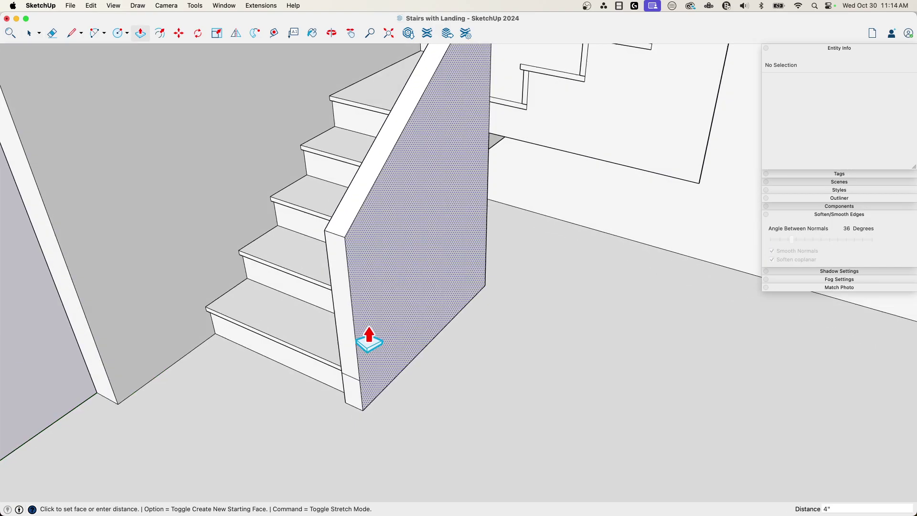
key("e")
Draw a line from the copied face's lower top corner along its slope, continuing up past the top tread.
scroll(409, 338, "down", 5)
mouse_move(522, 266)
middle_mouse_down()
mouse_move(454, 210)
mouse_move(348, 180)
mouse_move(254, 238)
mouse_move(236, 271)
middle_mouse_up()
key("l")
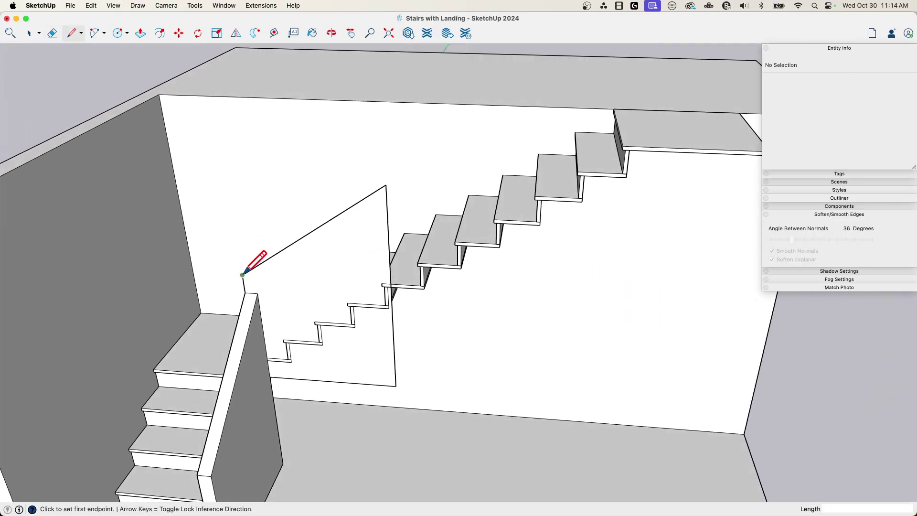
left_click(243, 275)
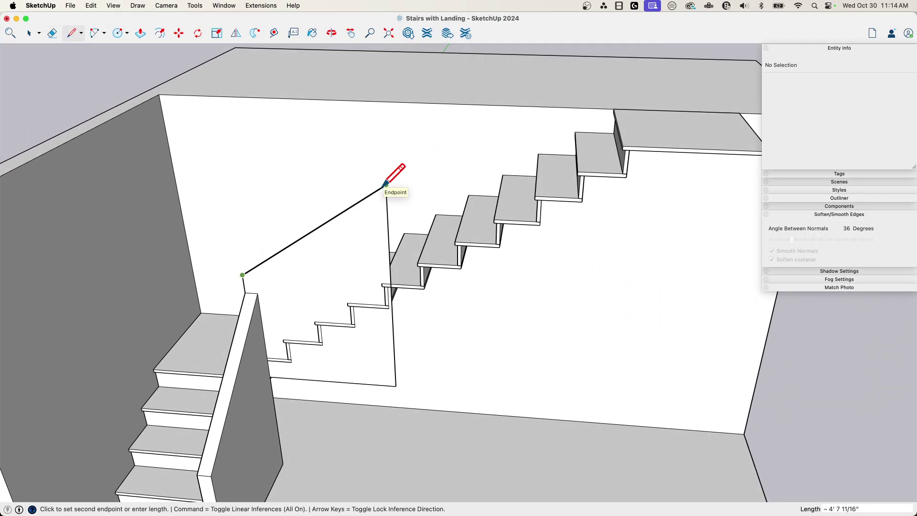
scroll(274, 178, "down", 3)
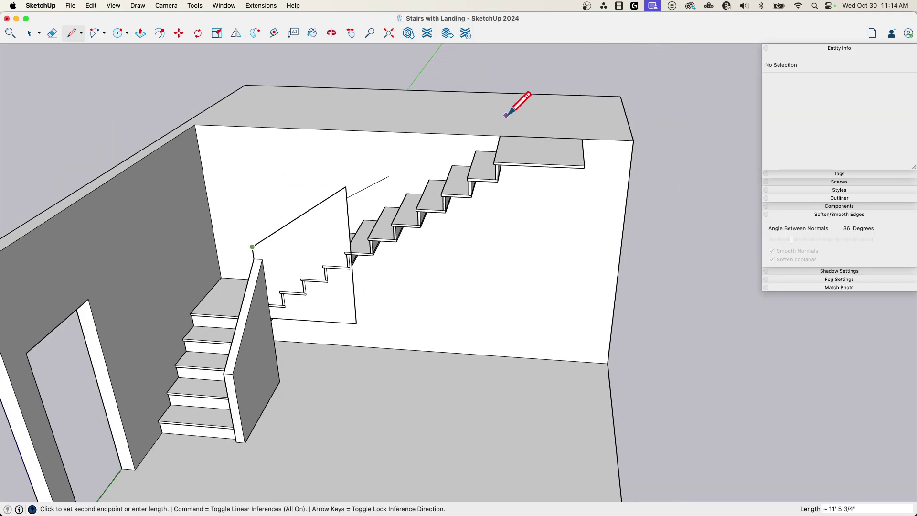
left_click(556, 52)
key("Escape")
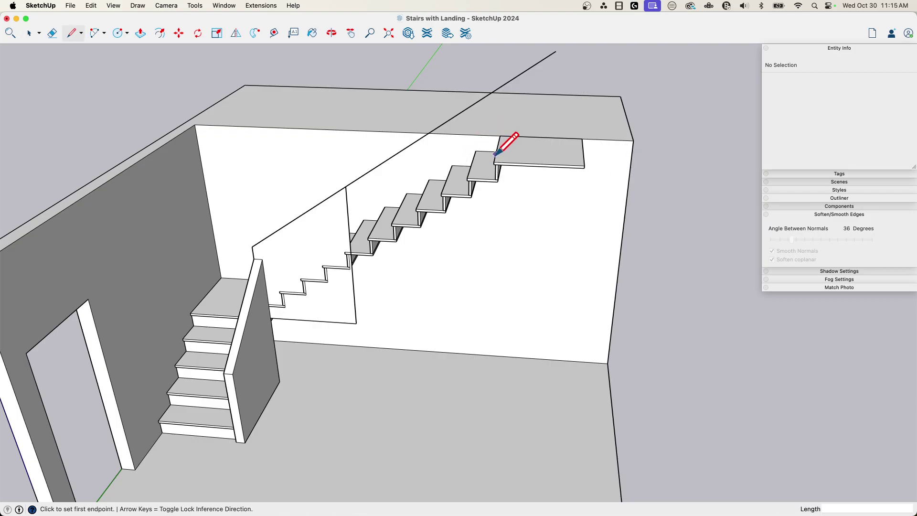
Draw a vertical line from the top tread's front edge up to the slope, and a level line to above the tread's far end.
left_click(494, 162)
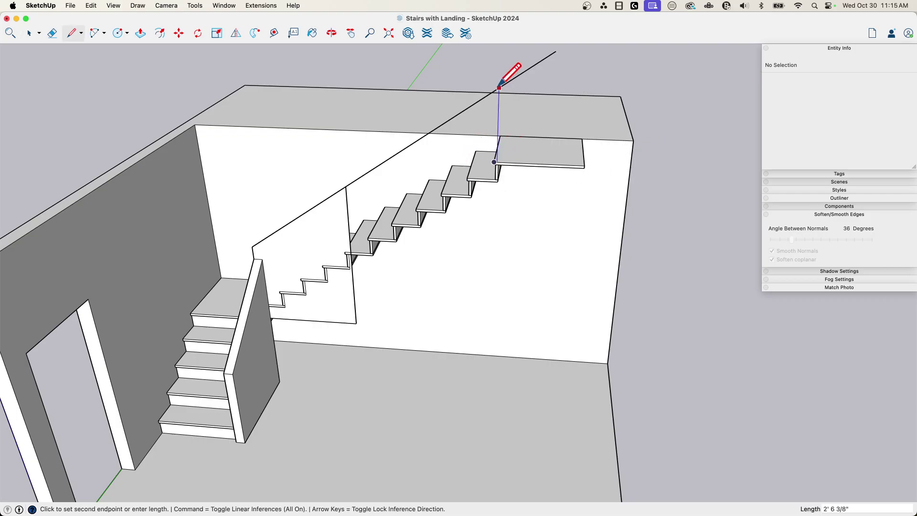
left_click(499, 88)
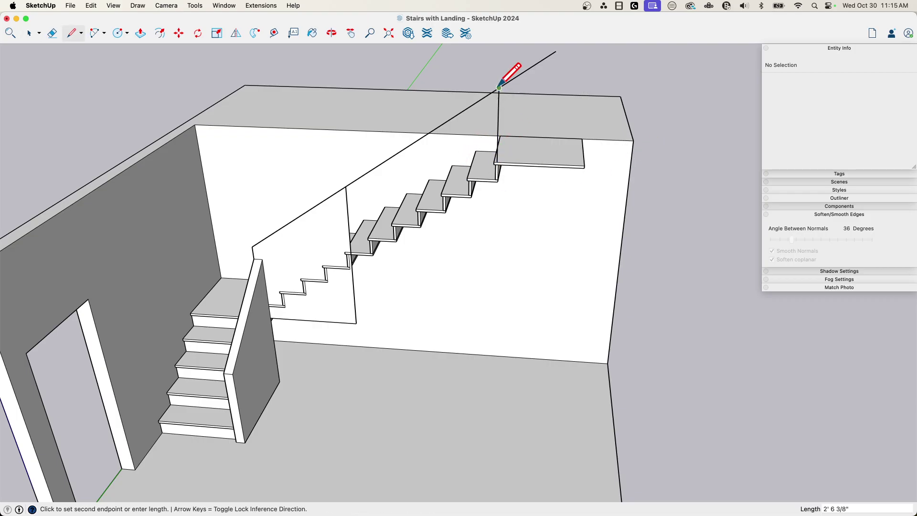
left_click(585, 165)
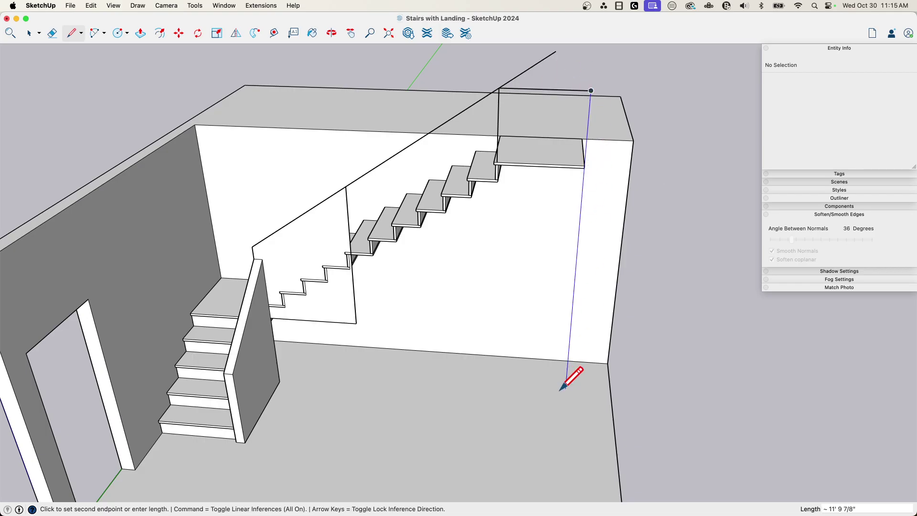
Continue the outline straight down to the floor, along the floor to the lower wall's base corner, and up to that wall's top corner.
key("Up")
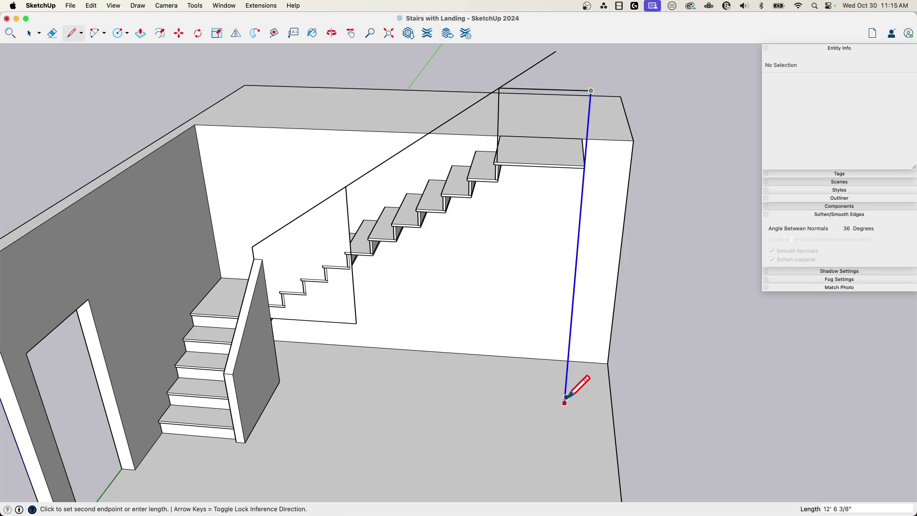
left_click(564, 402)
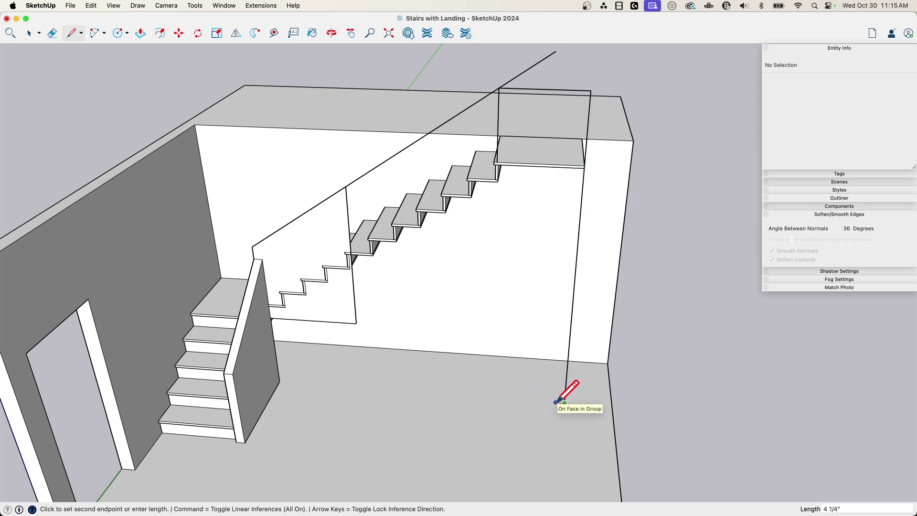
left_click(280, 380)
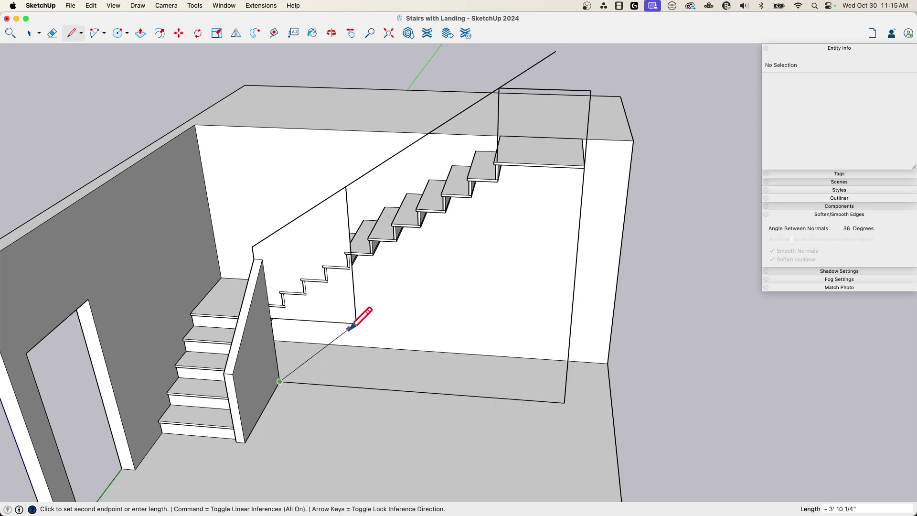
left_click(262, 260)
Erase the copied face's leftover edges and the slope's overshoot, and draw the short edge at the lower wall's top corner closing the outline.
key("e")
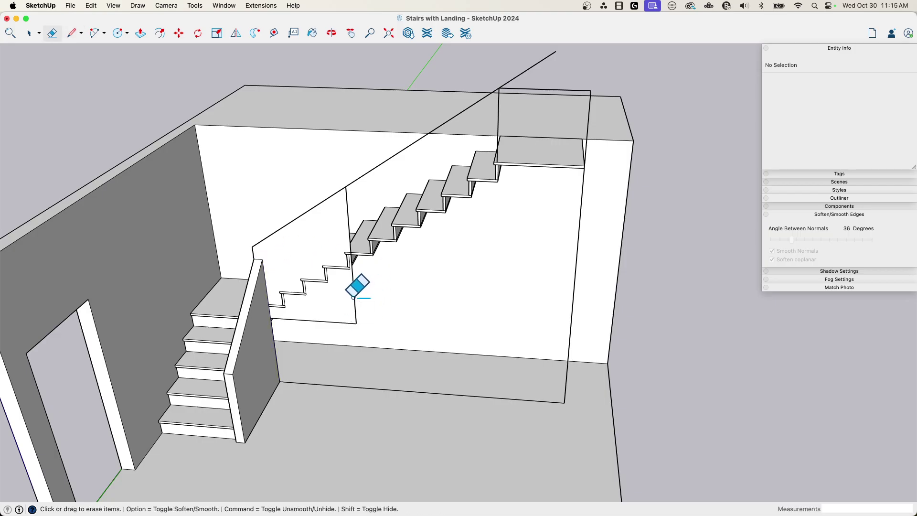
left_click_drag(354, 301, 350, 321)
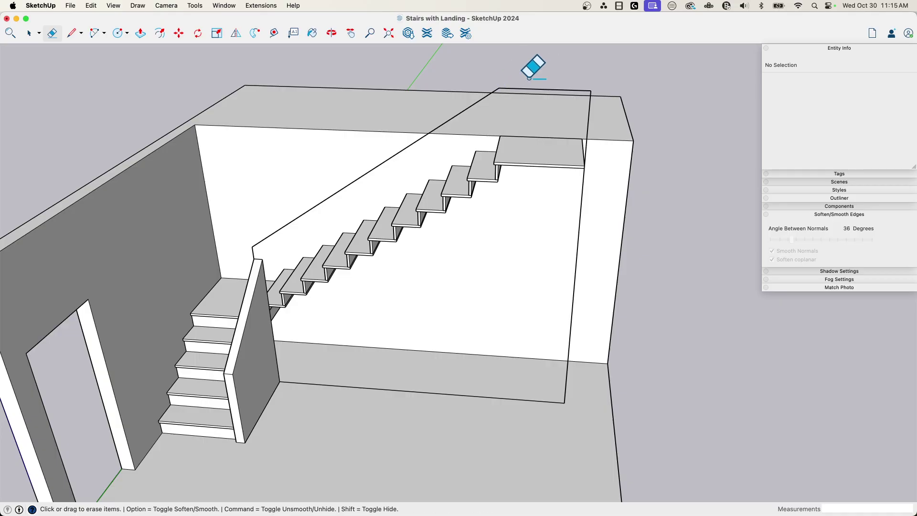
key("l")
left_click(262, 259)
left_click(253, 258)
Extrude the upper flight's wall face 4".
key("p")
left_click(367, 325)
left_click(366, 329)
type("4")
key("Return")
key("space")
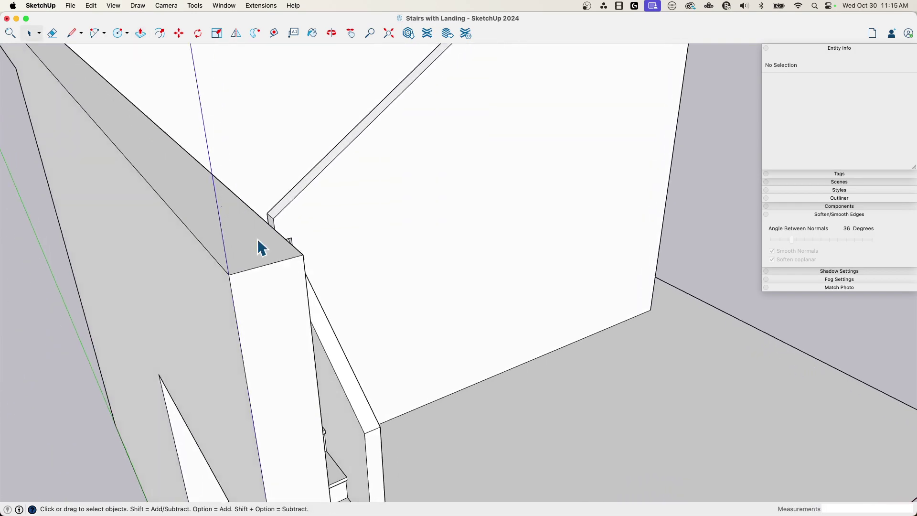
Draw the intersection edges where the lower wall's sloped top meets the upper wall, and erase the overlapping corner edges.
scroll(227, 210, "down", 4)
key("l")
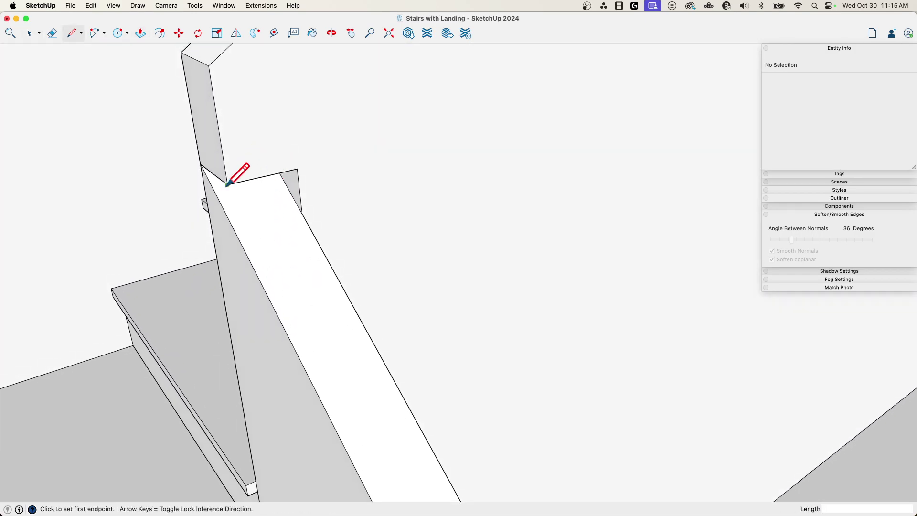
left_click(226, 185)
left_click(234, 231)
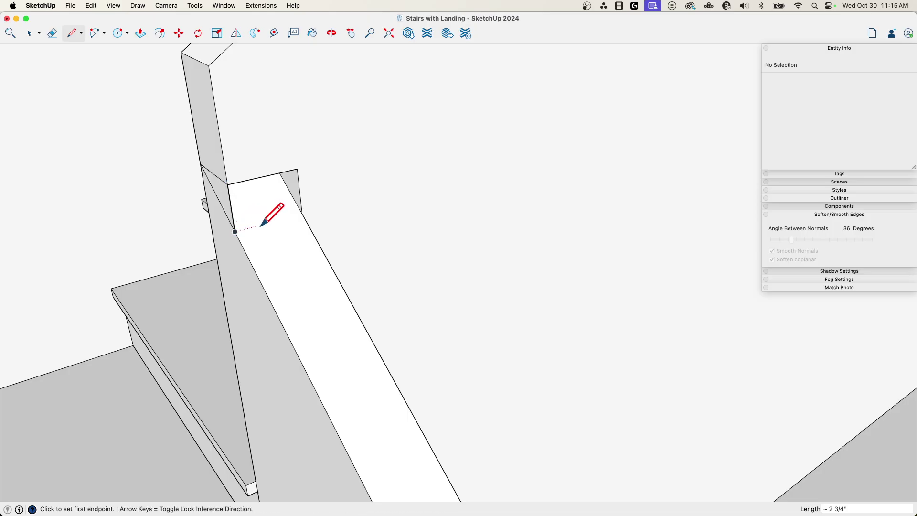
left_click(302, 214)
left_click(234, 231)
key("e")
left_click_drag(278, 168, 314, 178)
left_click_drag(212, 169, 222, 219)
Draw the missing vertical edge at the upper wall's end near the landing and erase the stray edges on its inner face.
mouse_move(223, 219)
middle_mouse_down()
mouse_move(254, 214)
mouse_move(394, 338)
mouse_move(483, 371)
mouse_move(464, 286)
mouse_move(513, 253)
middle_mouse_up()
key("l")
left_click(570, 269)
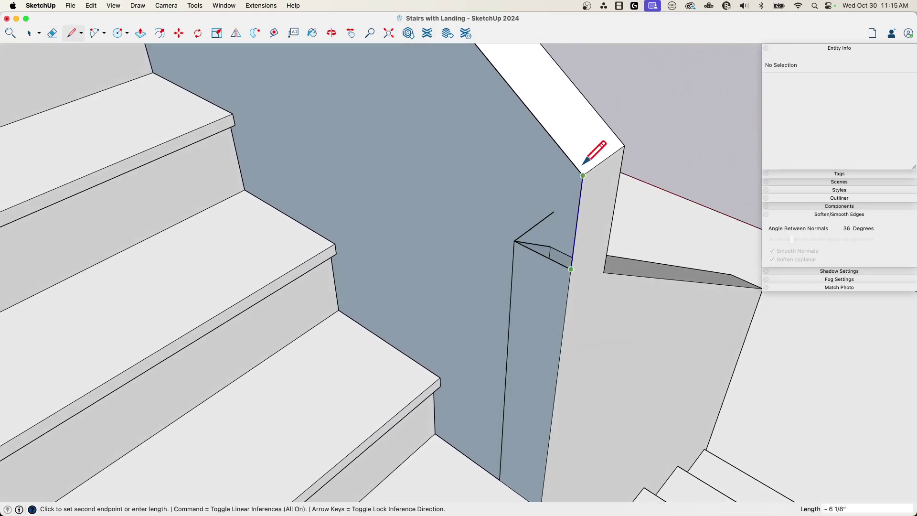
left_click(583, 176)
key("e")
left_click_drag(528, 250, 499, 238)
Reverse the inner face of the upper flight's wall.
right_click(507, 237)
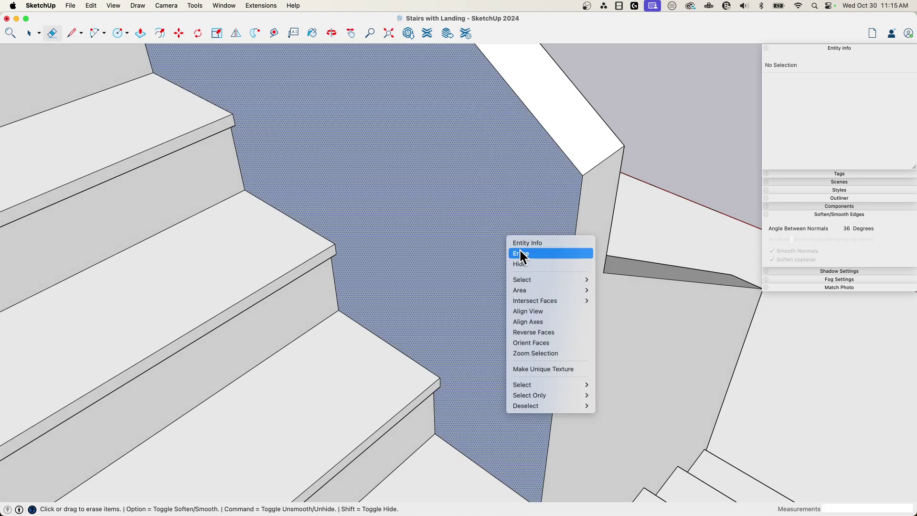
left_click(558, 333)
scroll(546, 308, "down", 10)
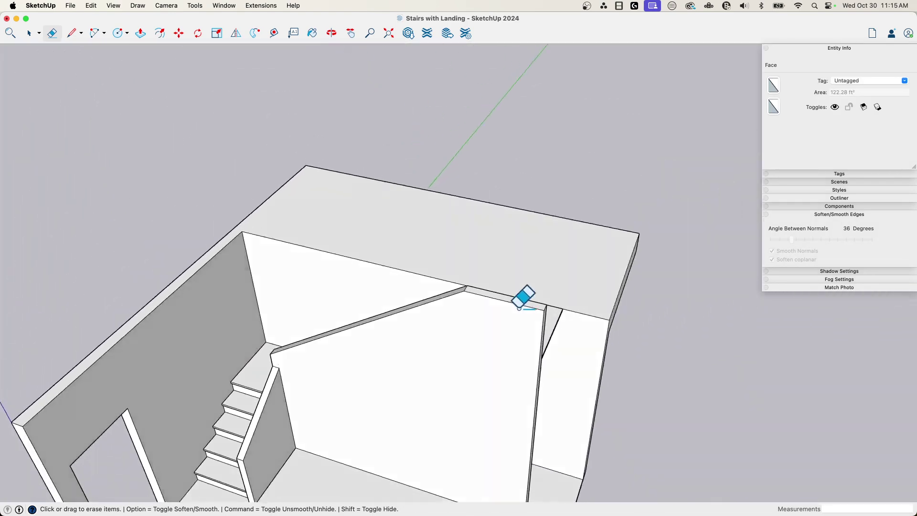
Draw a 12' 6 3/8" by 3' 4" rectangle across the far end of the stairs, from the wall's top corner to the room wall's base.
mouse_move(519, 309)
middle_mouse_down()
mouse_move(478, 280)
mouse_move(370, 249)
mouse_move(371, 232)
middle_mouse_up()
key("r")
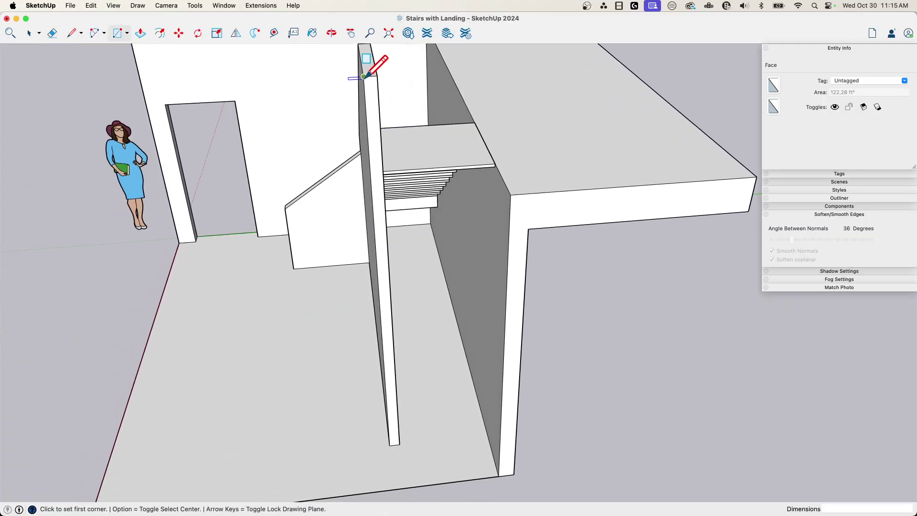
left_click(364, 76)
left_click(487, 434)
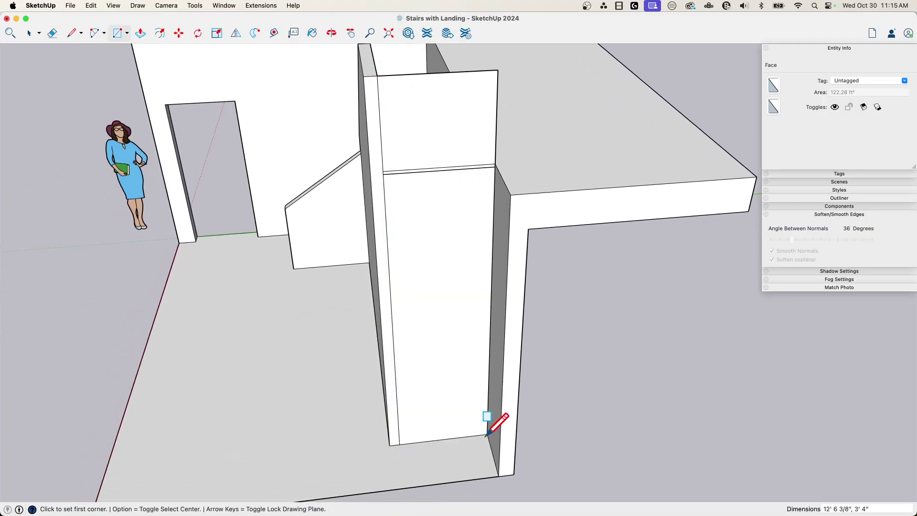
Extrude the end wall rectangle 4" outward.
key("p")
middle_click_drag(487, 433, 472, 287)
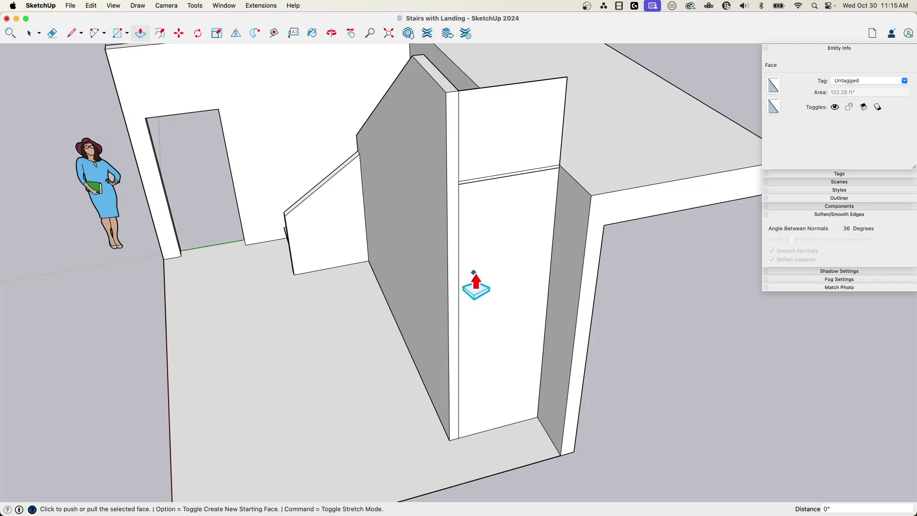
left_click(478, 285)
left_click(490, 295)
type("4")
key("Return")
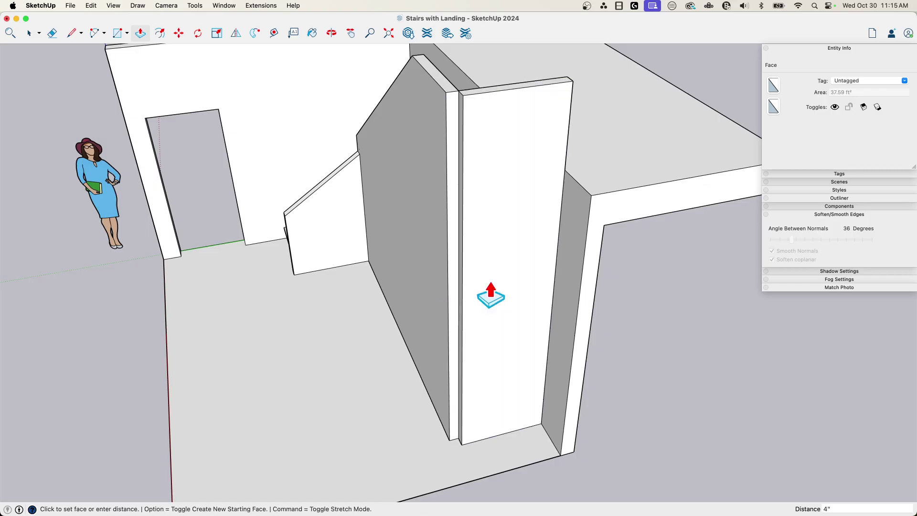
Extend the long wall's narrow end face flush with the new end wall and erase the seam between them.
middle_click_drag(441, 163, 485, 196)
left_click(478, 125)
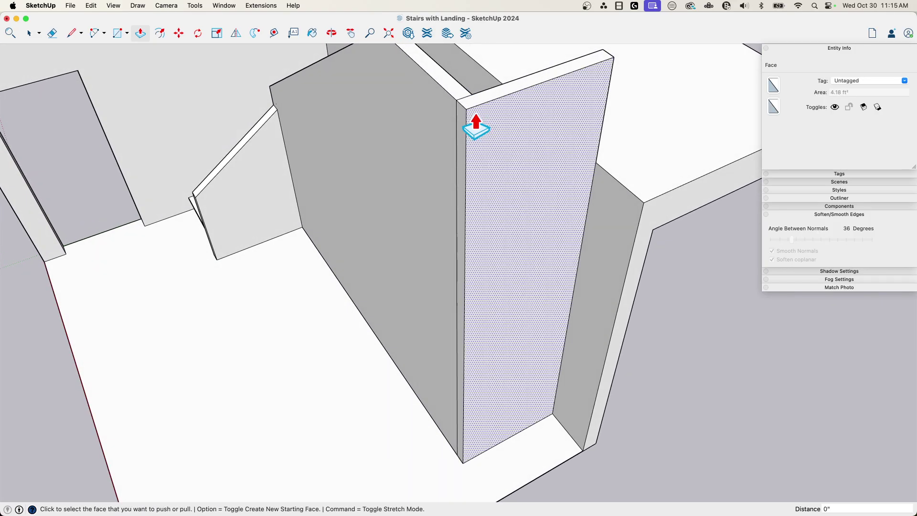
key("e")
middle_click_drag(460, 96, 491, 221)
scroll(460, 109, "down", 5)
Select all the connected half wall geometry and make it a group.
key("space")
triple_click(479, 229)
right_click(479, 229)
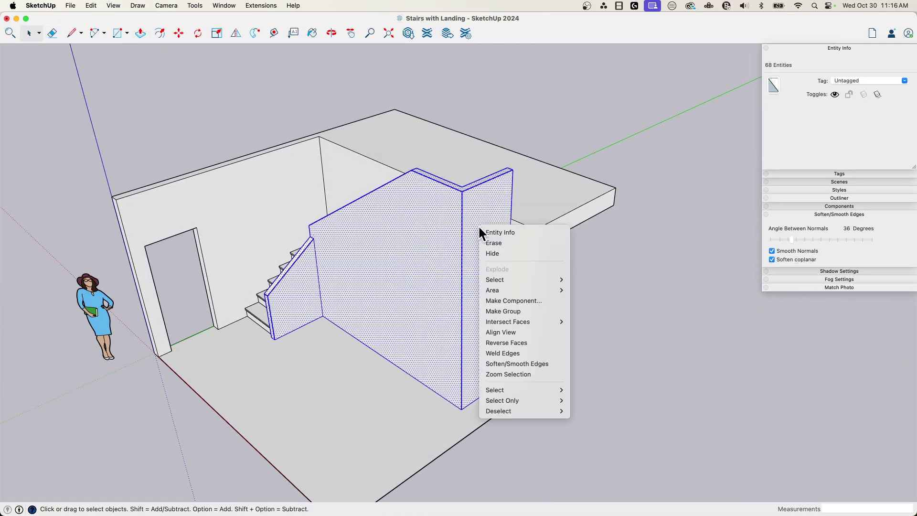
left_click(529, 311)
Open the wall group and draw a 30" vertical line up the end wall's outer edge from the upper floor level.
middle_click_drag(529, 310, 484, 231)
scroll(540, 237, "up", 4)
key("l")
key("space")
middle_click_drag(499, 184, 463, 232)
scroll(463, 226, "up", 1)
double_click(466, 239)
key("l")
left_click(490, 268)
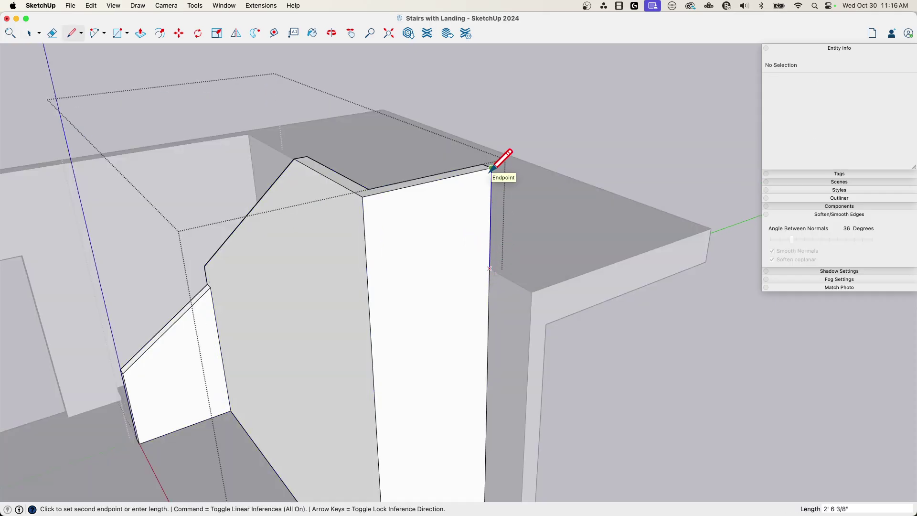
type("30")
key("Return")
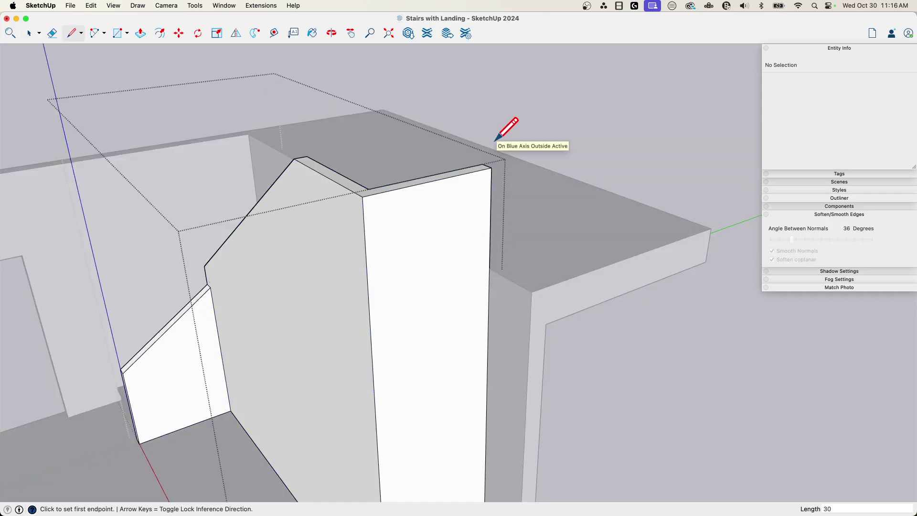
Leave the wall group and view the staircase and its half walls from above.
middle_click_drag(494, 142, 470, 202)
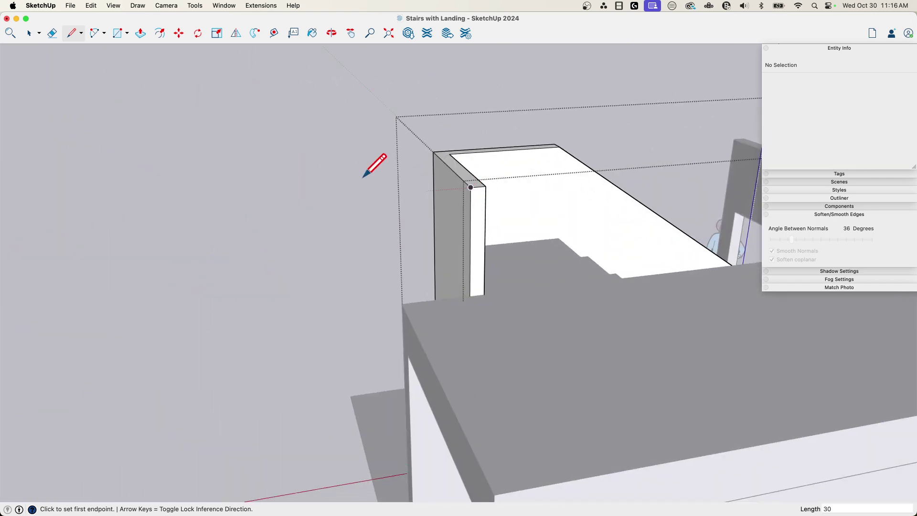
key("space")
middle_click_drag(358, 174, 332, 374)
middle_click_drag(362, 282, 623, 379)
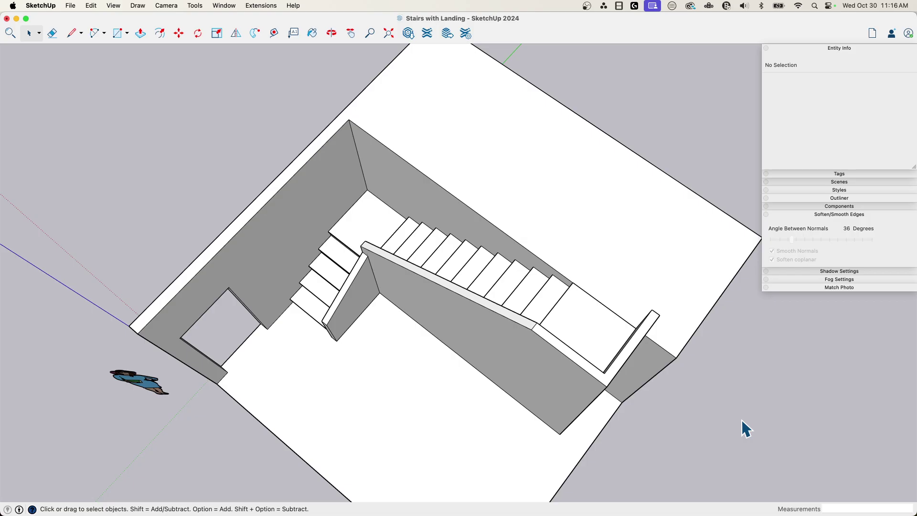